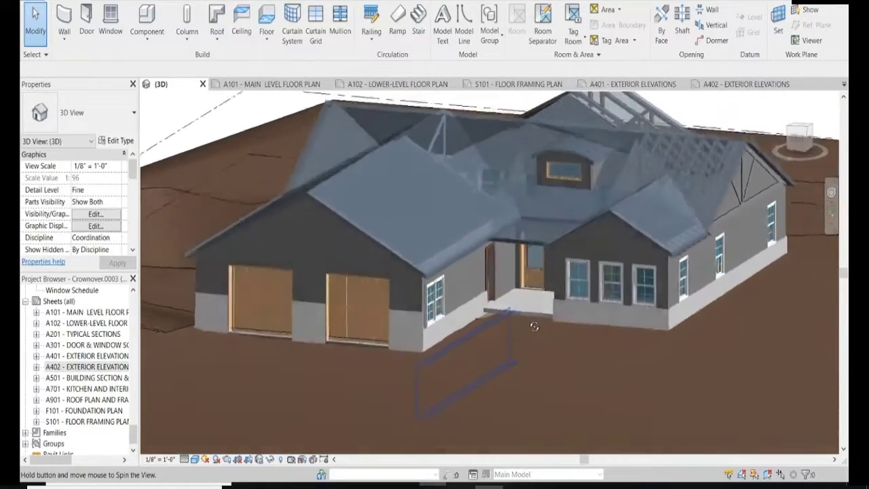
# Orbit the 3D house model, then switch to the A101 - MAIN LEVEL FLOOR PLAN sheet and pan it.
pyautogui.moveTo(671, 260)
pyautogui.keyDown('shift'); pyautogui.mouseDown(button='middle')
pyautogui.moveTo(615, 349)
pyautogui.moveTo(605, 342)
pyautogui.mouseUp(button='middle'); pyautogui.keyUp('shift')
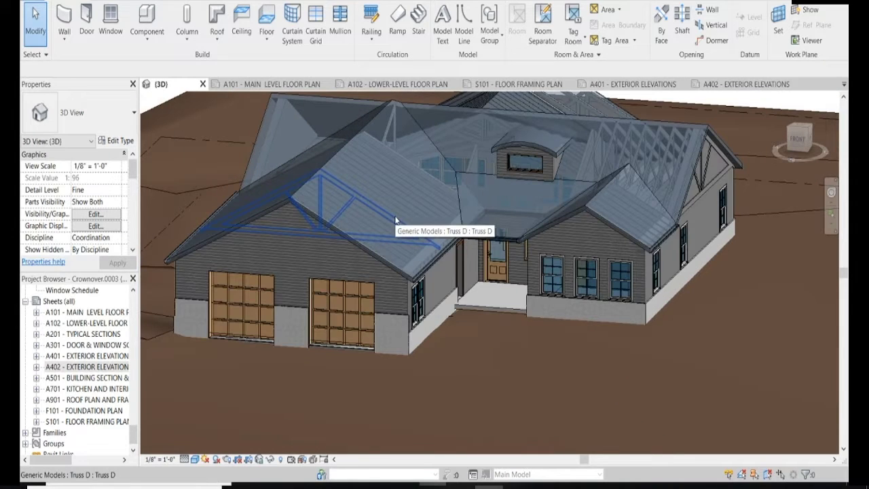
pyautogui.click(278, 82)
pyautogui.moveTo(408, 228); pyautogui.dragTo(450, 303, button='middle')
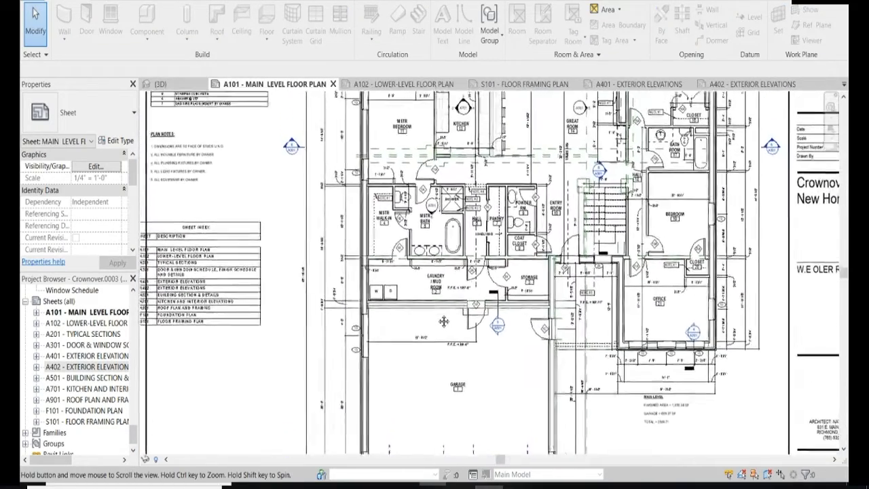
# Pan around the A101 main level floor plan sheet to see the full plan.
pyautogui.moveTo(477, 211)
pyautogui.mouseDown(button='middle')
pyautogui.moveTo(470, 230)
pyautogui.moveTo(415, 201)
pyautogui.mouseUp(button='middle')
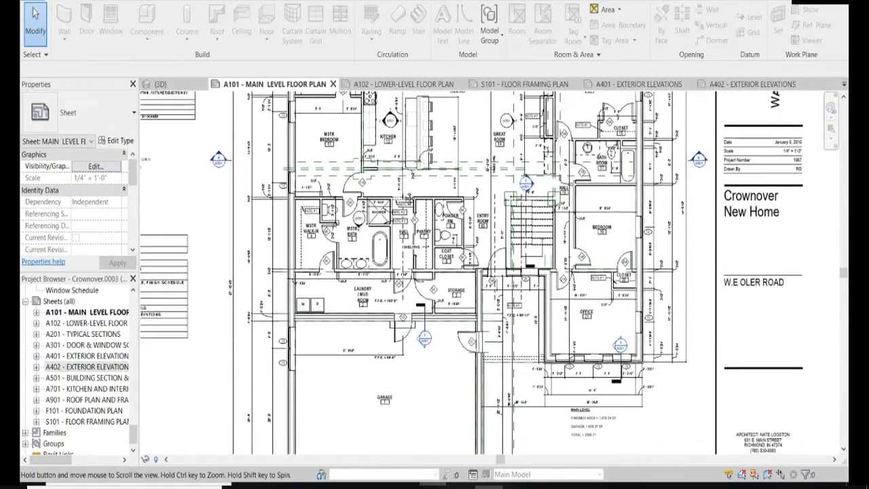
pyautogui.moveTo(422, 347)
pyautogui.mouseDown(button='middle')
pyautogui.moveTo(482, 391)
pyautogui.moveTo(487, 456)
pyautogui.mouseUp(button='middle')
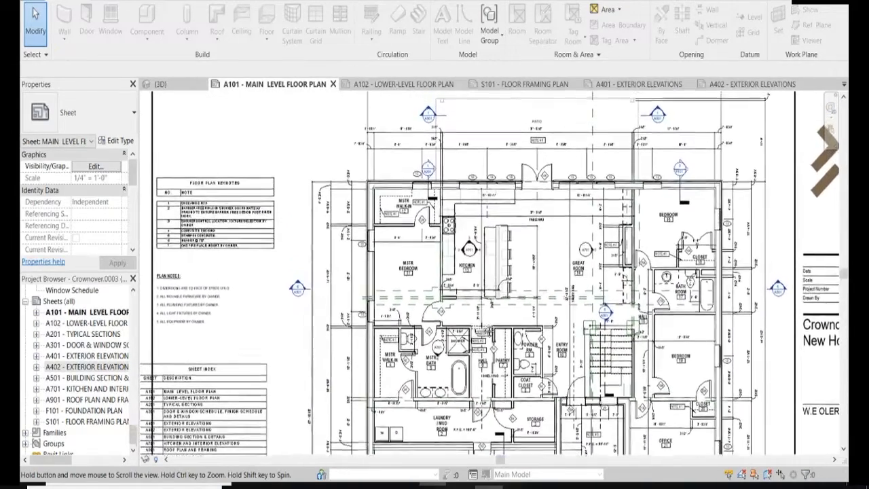
pyautogui.moveTo(487, 316); pyautogui.dragTo(480, 217, button='middle')
# Switch to the A102 - LOWER-LEVEL FLOOR PLAN sheet and zoom out on it.
pyautogui.click(405, 84)
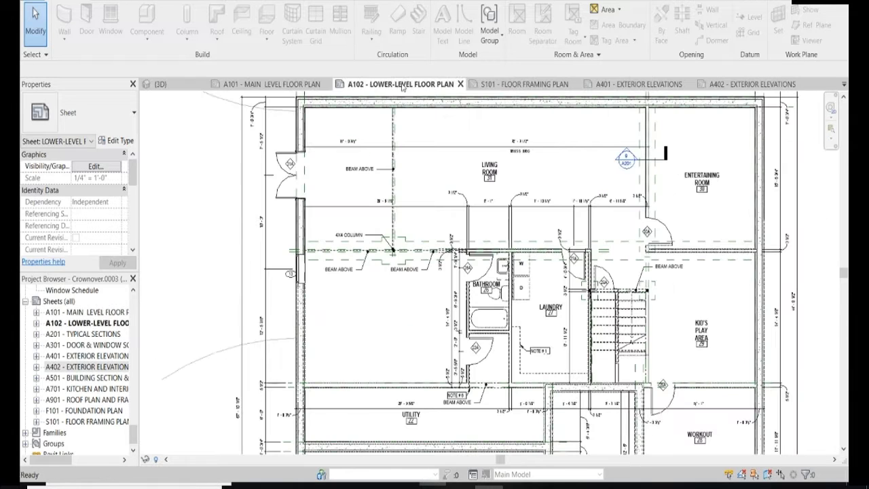
pyautogui.scroll(-1, 397, 169)
pyautogui.scroll(-1, 564, 194)
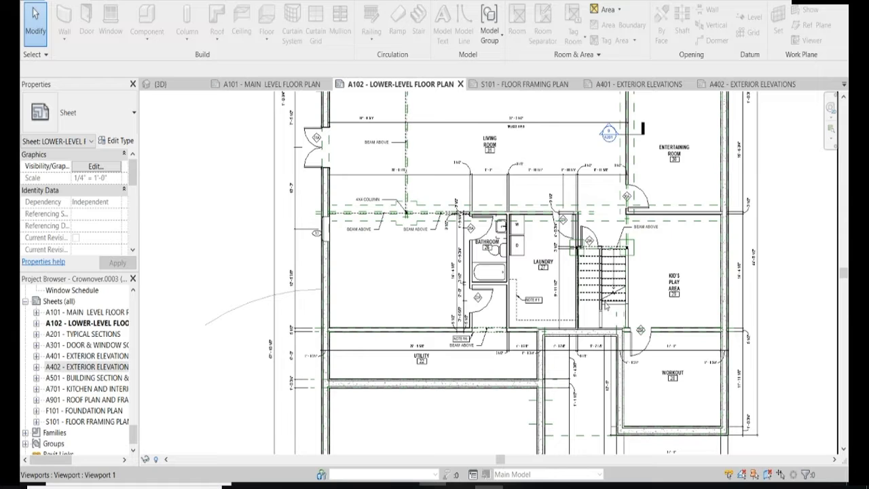
pyautogui.hotkey('ctrl', 'Tab')
pyautogui.click(392, 81)
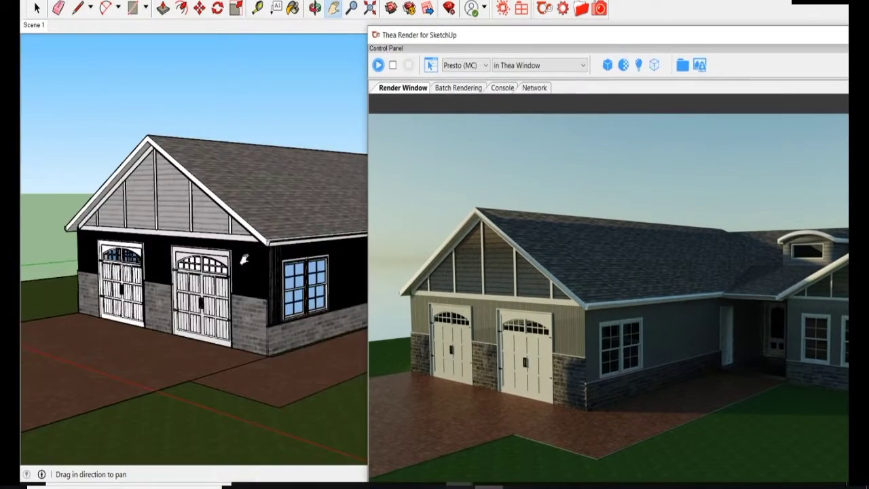
# Zoom into the garage wall, restore Scene 1, and move the Thea render window beside the model.
pyautogui.scroll(3, 250, 258)
pyautogui.scroll(3, 271, 253)
pyautogui.scroll(3, 271, 204)
pyautogui.scroll(3, 266, 184)
pyautogui.scroll(3, 272, 200)
pyautogui.moveTo(271, 200); pyautogui.dragTo(238, 190, button='middle')
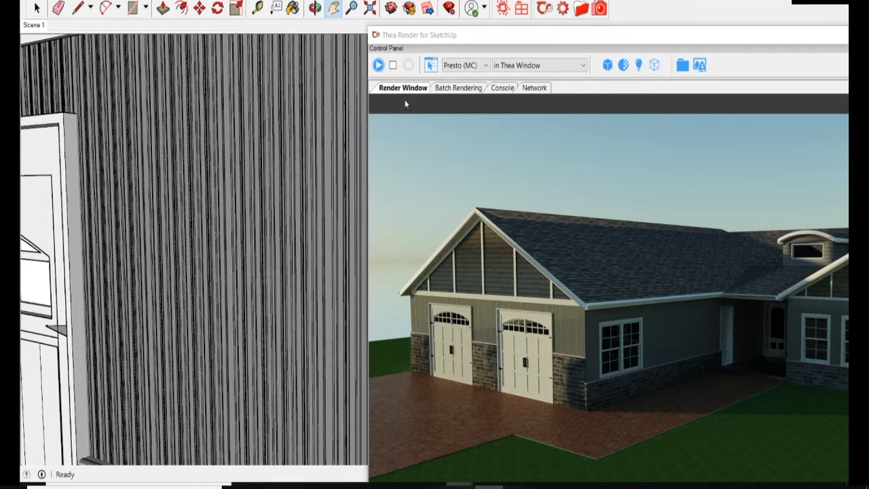
pyautogui.click(30, 26)
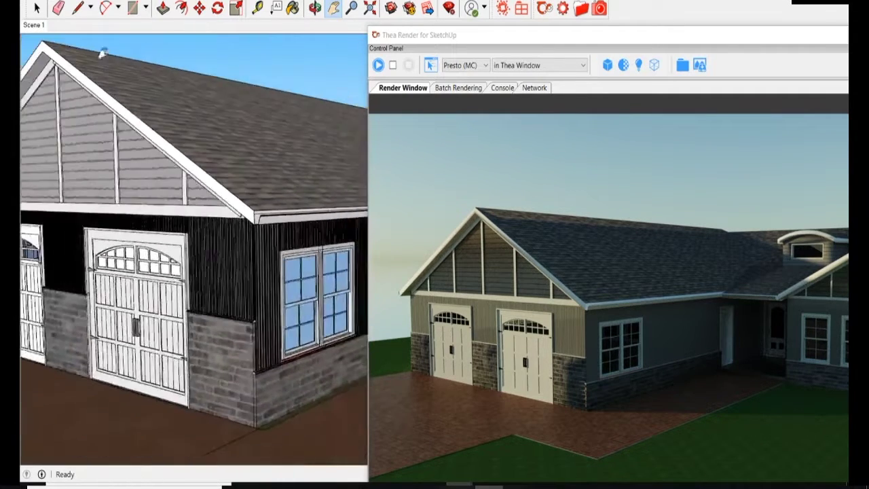
pyautogui.moveTo(556, 35); pyautogui.dragTo(545, 19)
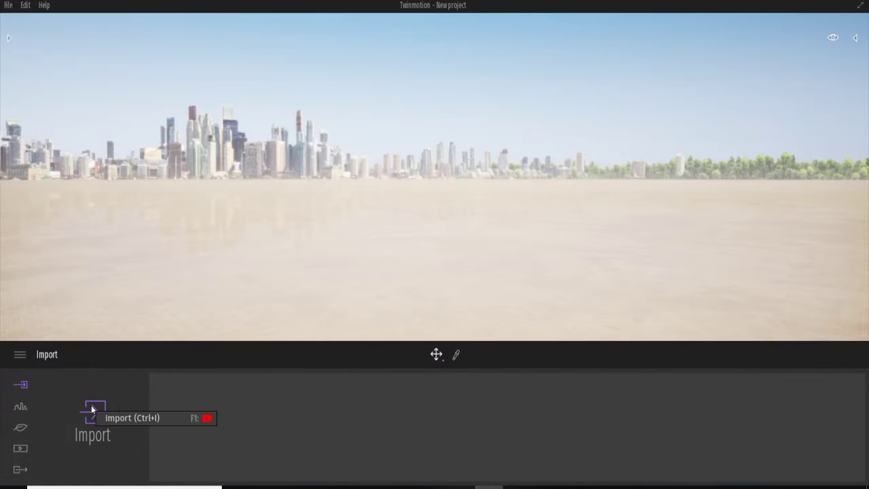
# Start a model import and browse to the Desktop SketchUp folder.
pyautogui.click(92, 409)
pyautogui.click(504, 204)
pyautogui.click(48, 189)
# Select the ranch SketchUp file in that folder for import.
pyautogui.scroll(-5, 307, 171)
pyautogui.scroll(-5, 307, 170)
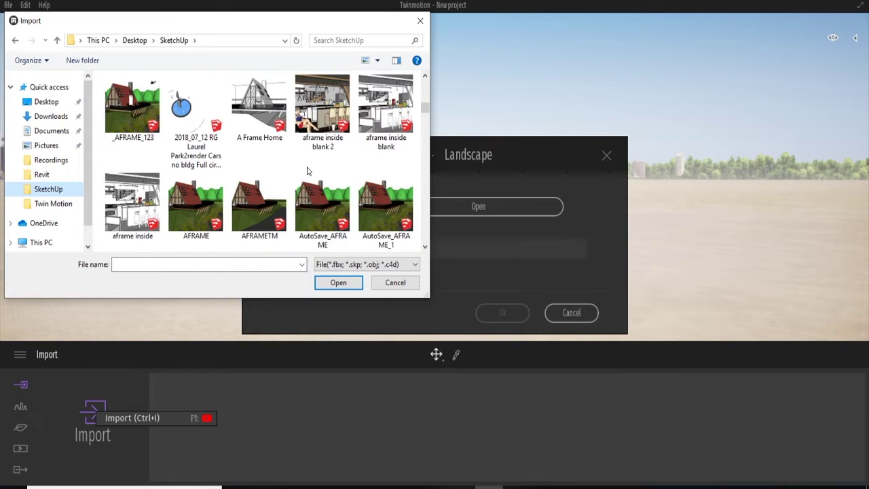
pyautogui.scroll(-2, 306, 170)
pyautogui.scroll(-2, 307, 170)
pyautogui.scroll(-3, 307, 171)
pyautogui.scroll(-1, 307, 170)
pyautogui.scroll(-3, 307, 169)
pyautogui.scroll(-3, 306, 170)
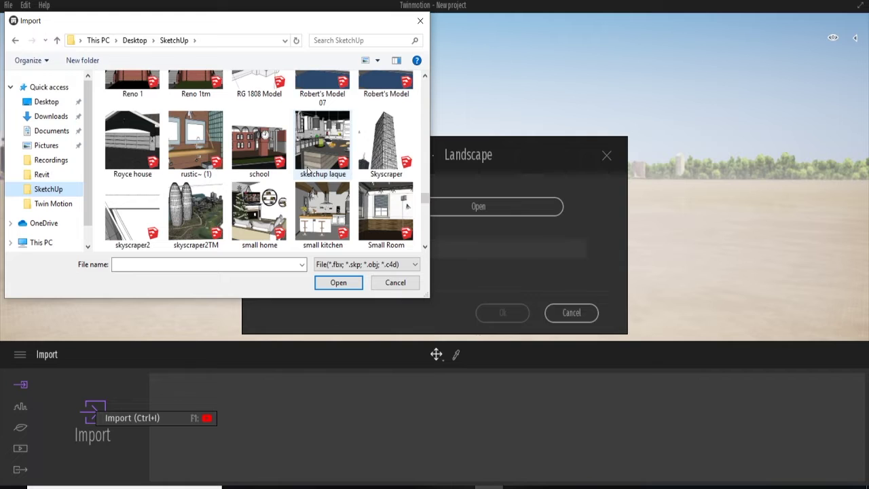
pyautogui.scroll(1, 306, 170)
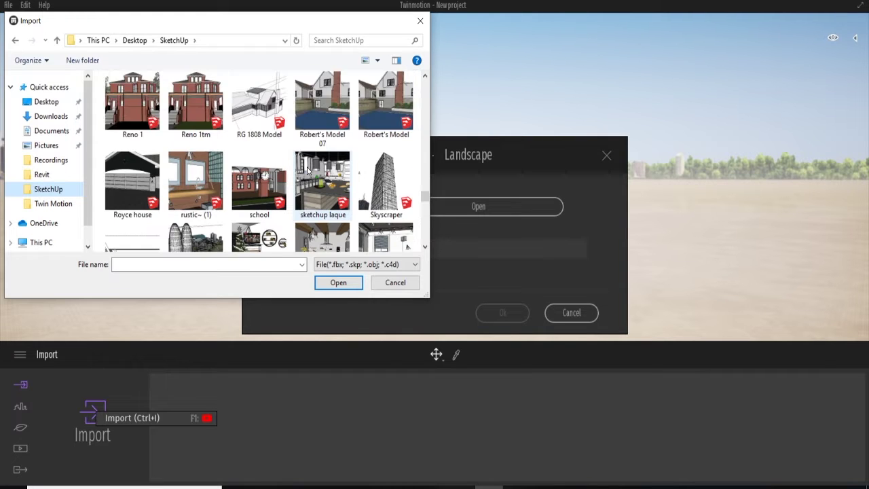
pyautogui.scroll(2, 307, 170)
pyautogui.click(378, 101)
pyautogui.click(338, 282)
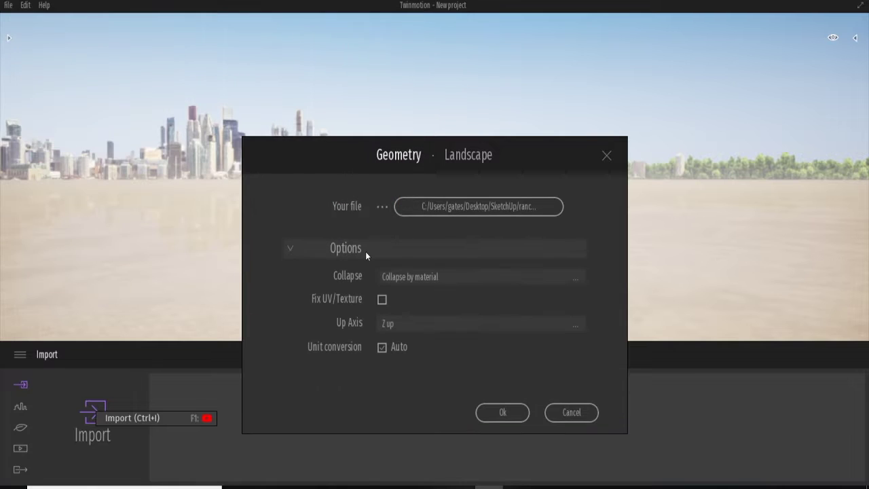
# Enable Fix UV/Texture, set Collapse to Keep hierarchy, and confirm the import.
pyautogui.click(378, 300)
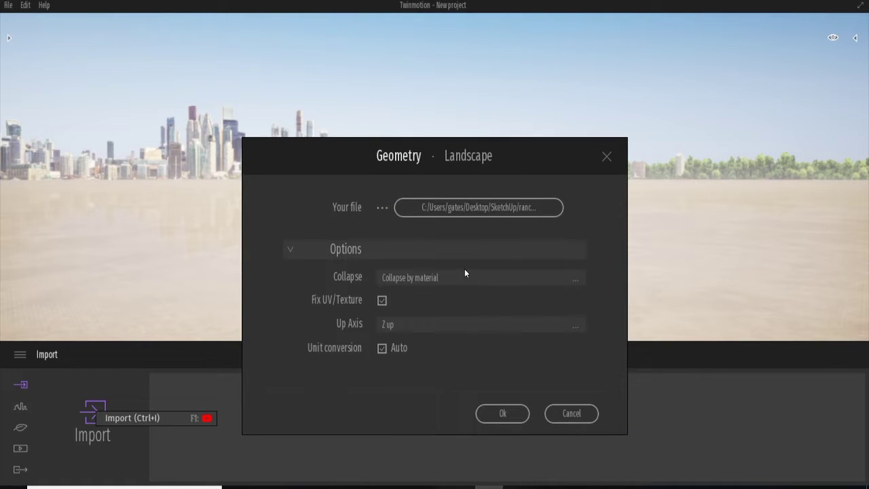
pyautogui.click(462, 270)
pyautogui.click(541, 295)
pyautogui.click(503, 414)
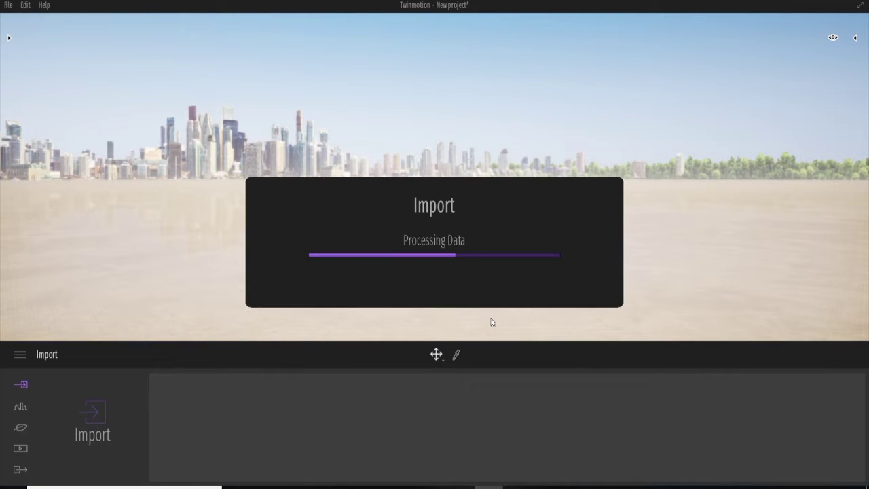
# Turn and zoom the camera to frame the house front, garage, porch and lawn.
pyautogui.moveTo(399, 226); pyautogui.dragTo(297, 224)
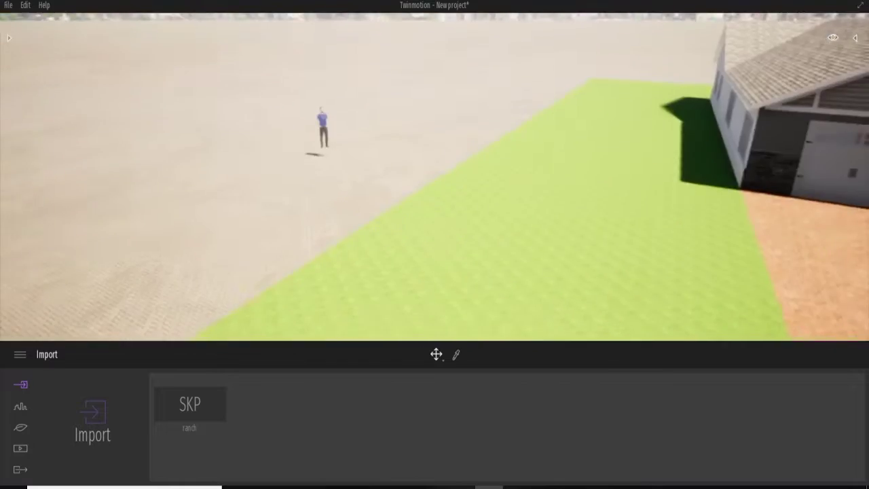
pyautogui.scroll(2, 621, 201)
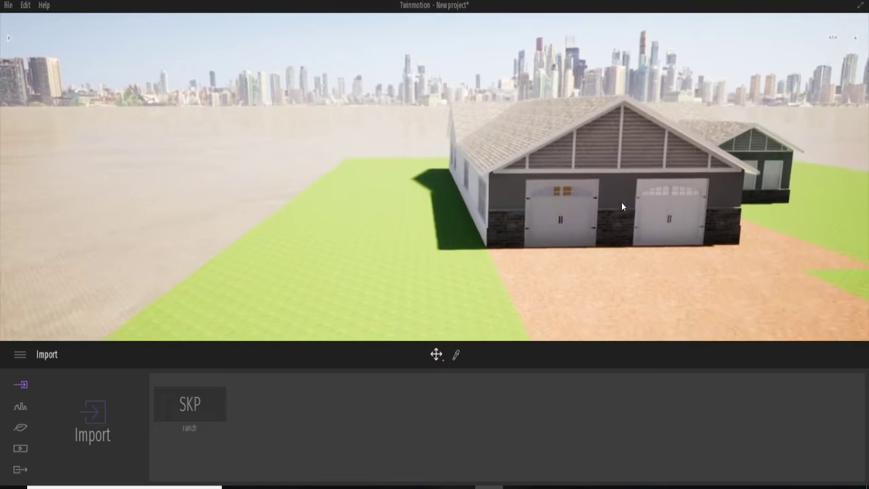
pyautogui.moveTo(616, 216)
pyautogui.mouseDown()
pyautogui.moveTo(544, 198)
pyautogui.moveTo(591, 269)
pyautogui.mouseUp()
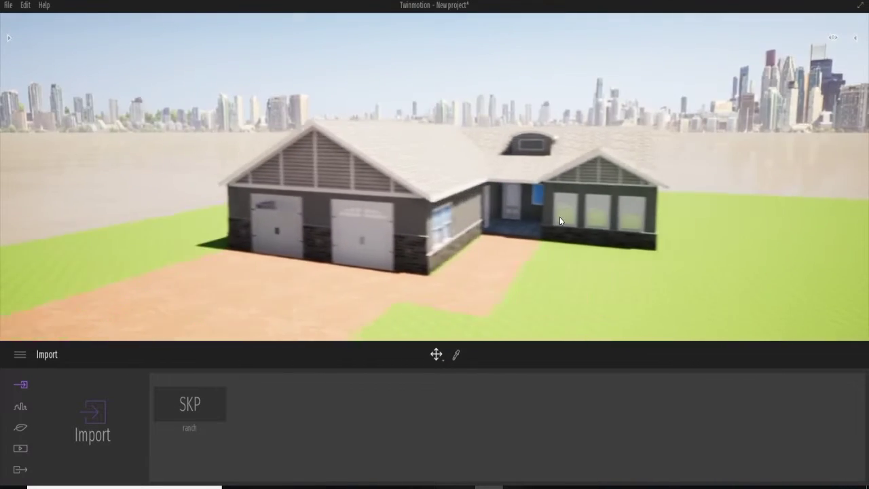
pyautogui.scroll(-5, 590, 270)
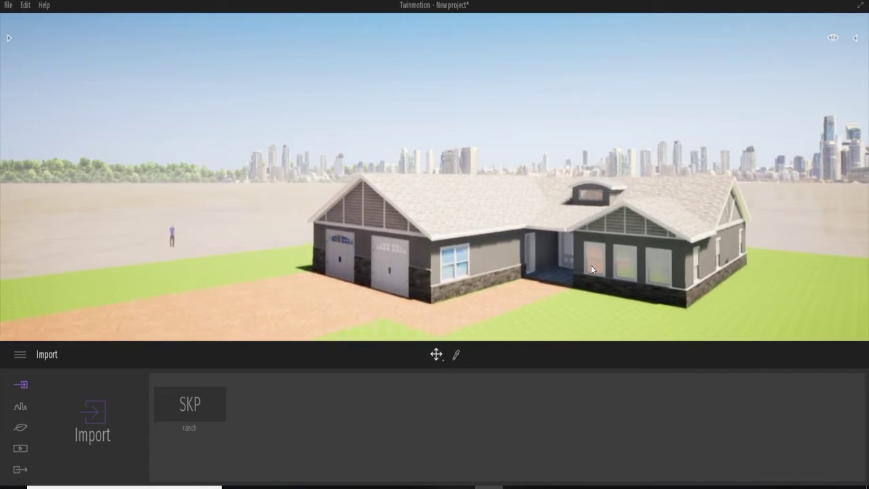
pyautogui.scroll(5, 592, 269)
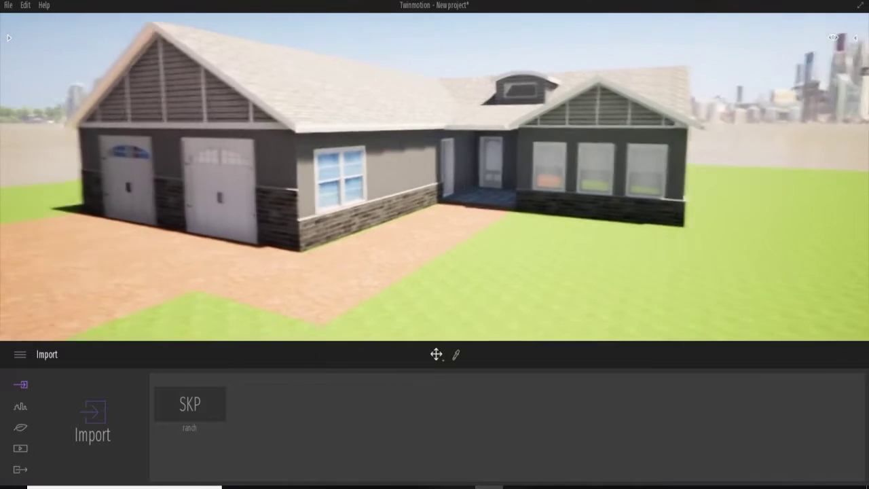
# Set the Urban Context background picture to None, removing the city skyline.
pyautogui.click(19, 407)
pyautogui.click(299, 414)
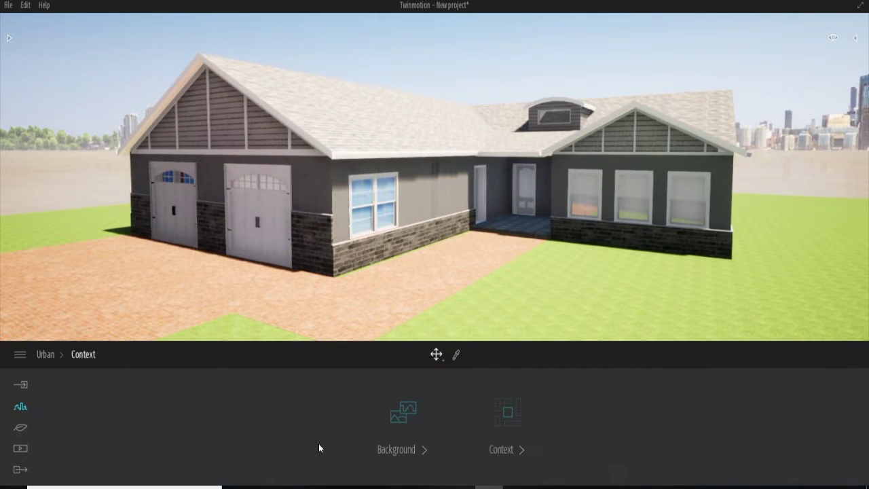
pyautogui.click(408, 432)
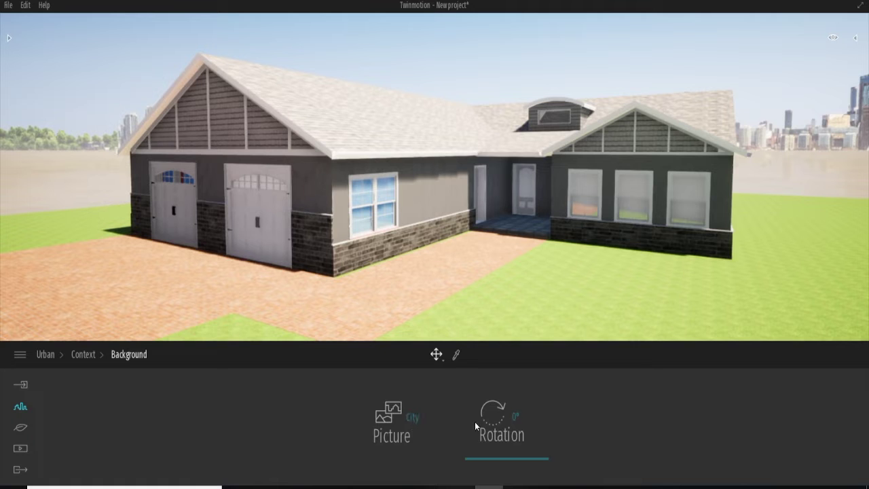
pyautogui.click(418, 423)
pyautogui.click(260, 242)
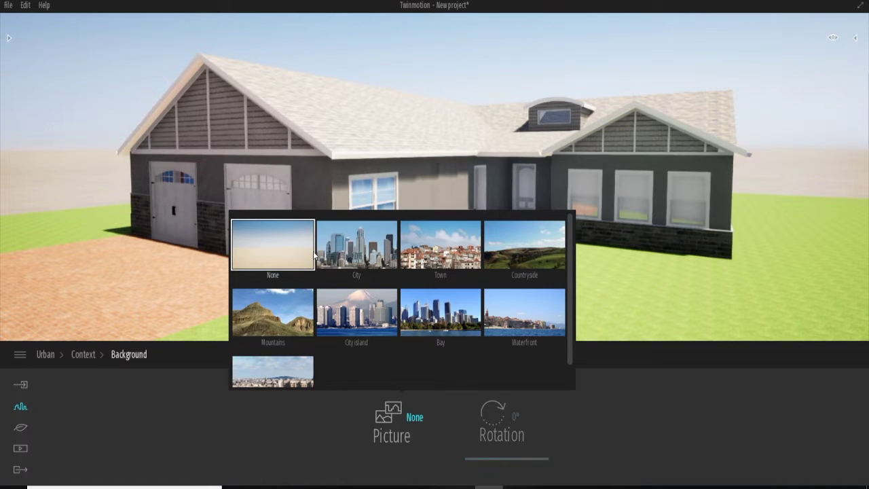
# Orbit and zoom around the house after leaving the background settings.
pyautogui.moveTo(581, 198); pyautogui.dragTo(356, 224, button='right')
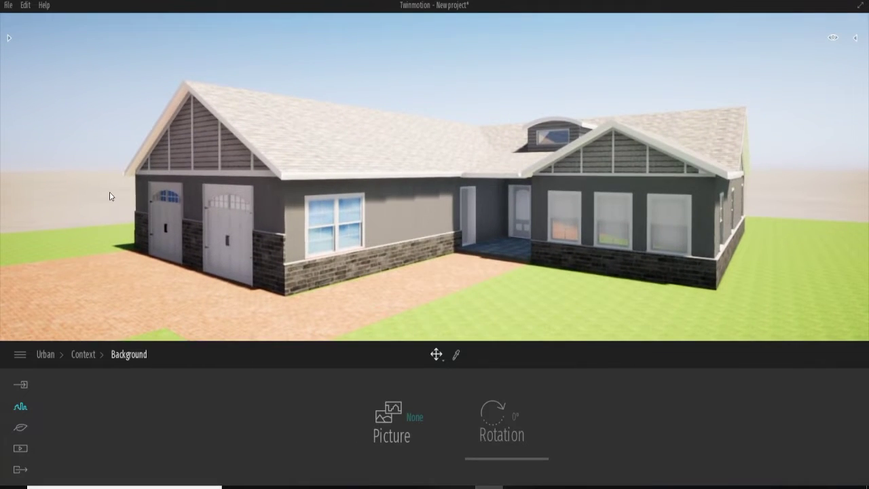
pyautogui.click(110, 192)
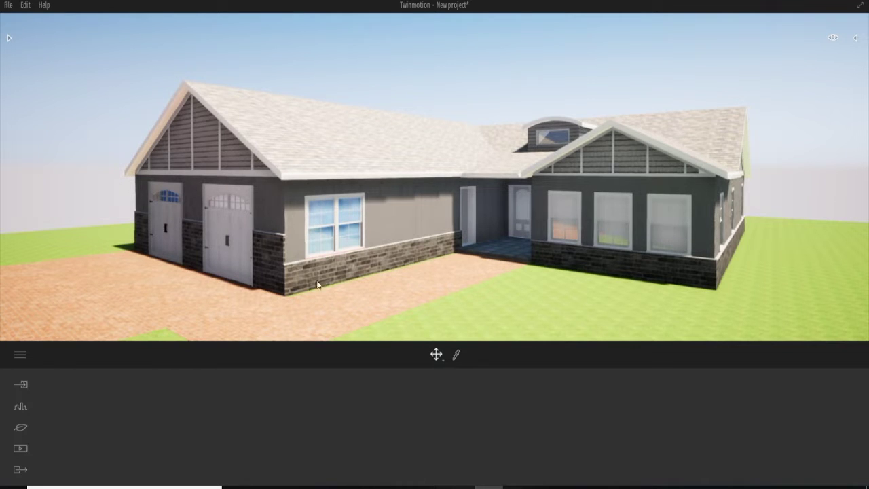
pyautogui.scroll(-2, 461, 229)
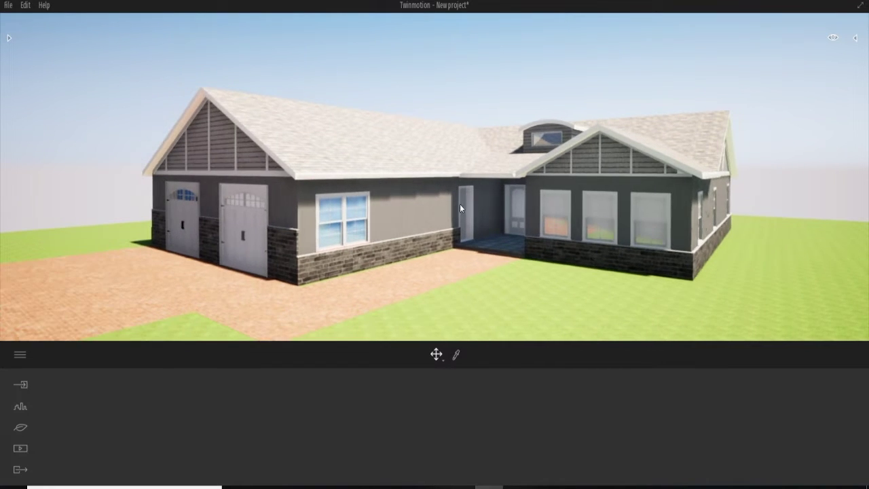
pyautogui.scroll(-1, 465, 200)
pyautogui.scroll(1, 474, 272)
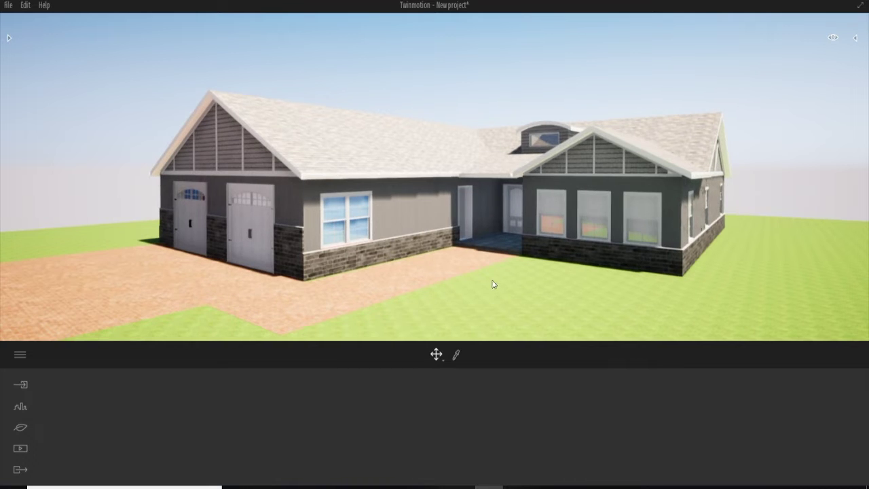
# Apply Grass 4 from Materials > Ground > Nature to the lawn, then return to Materials.
pyautogui.click(456, 355)
pyautogui.click(500, 295)
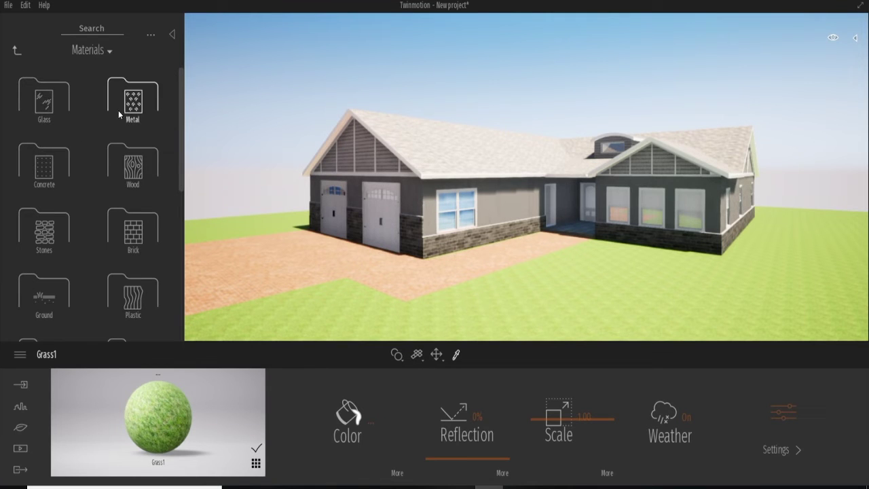
pyautogui.click(44, 293)
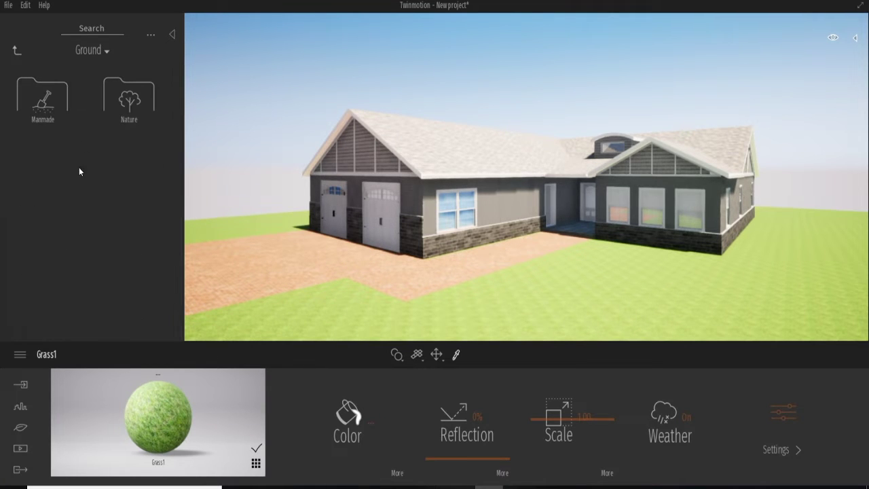
pyautogui.click(127, 110)
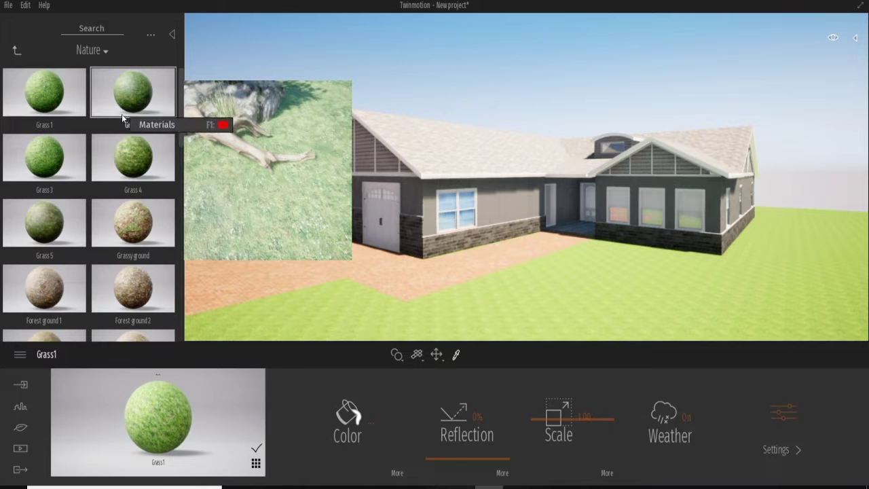
pyautogui.moveTo(145, 90); pyautogui.dragTo(485, 231)
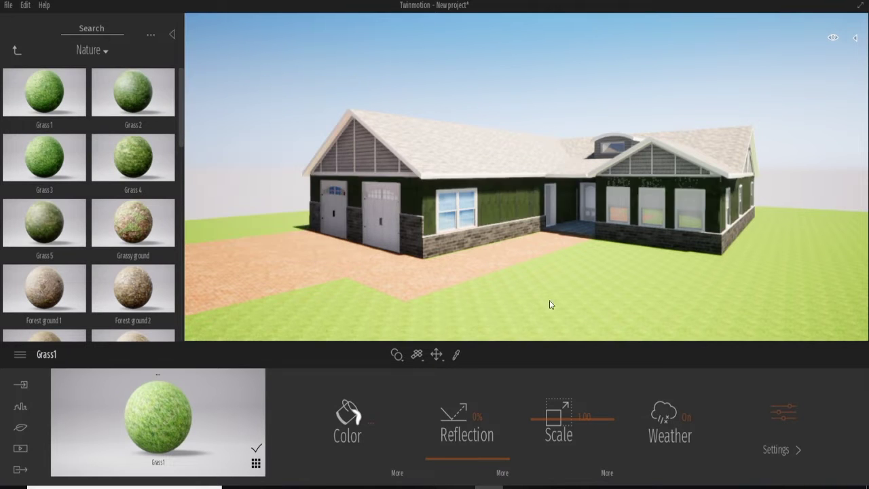
pyautogui.moveTo(549, 304); pyautogui.dragTo(550, 306)
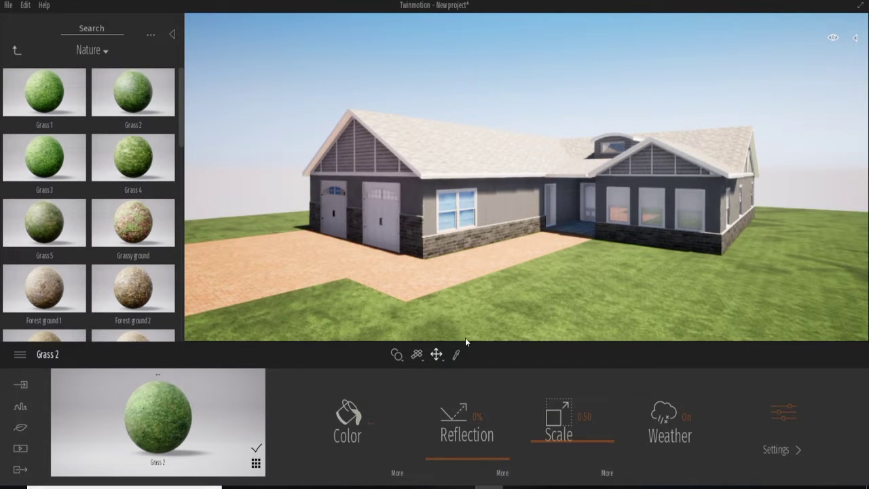
pyautogui.moveTo(133, 224)
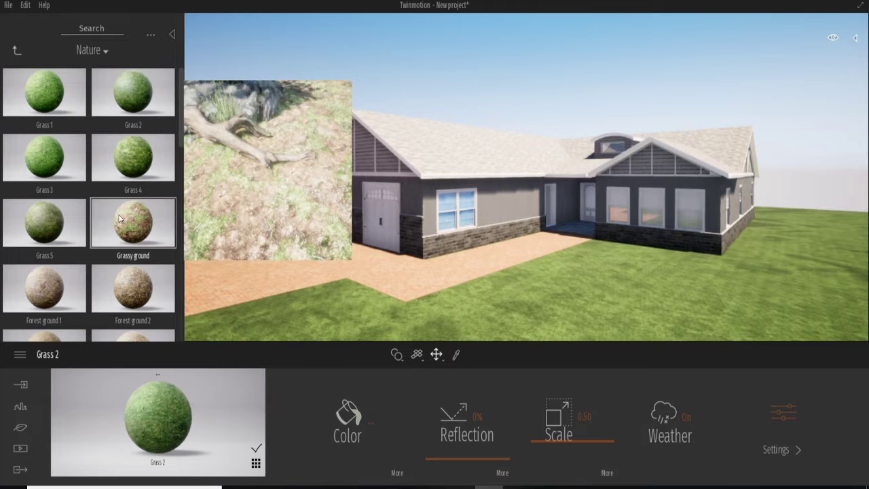
pyautogui.moveTo(127, 176); pyautogui.dragTo(601, 320)
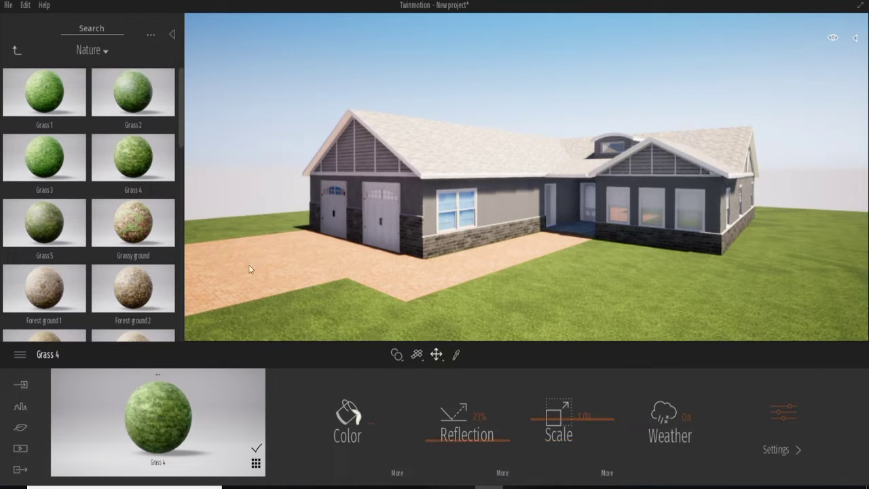
pyautogui.click(15, 49)
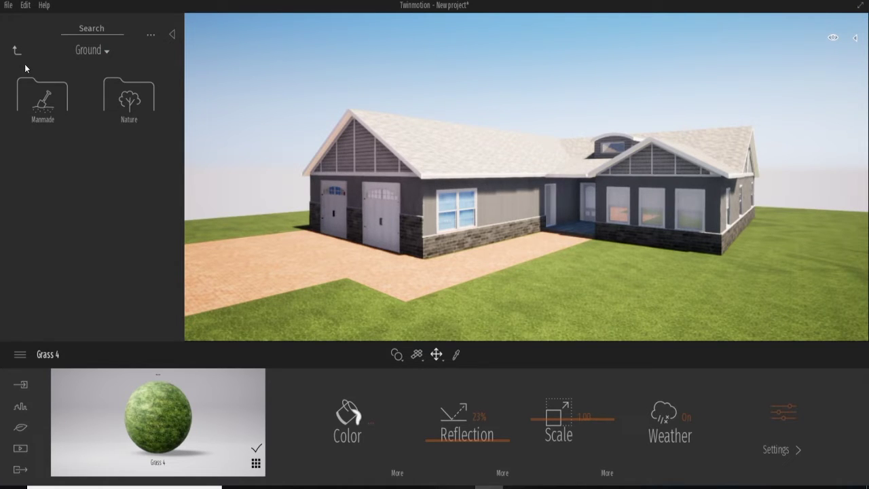
pyautogui.click(14, 53)
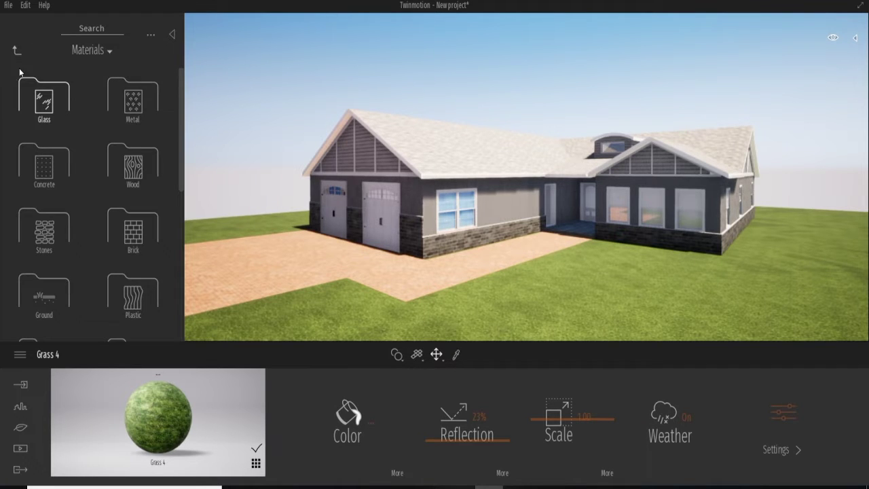
# Apply Reflective glass from Materials > Glass to the front and right-hand windows.
pyautogui.click(40, 104)
pyautogui.moveTo(44, 91)
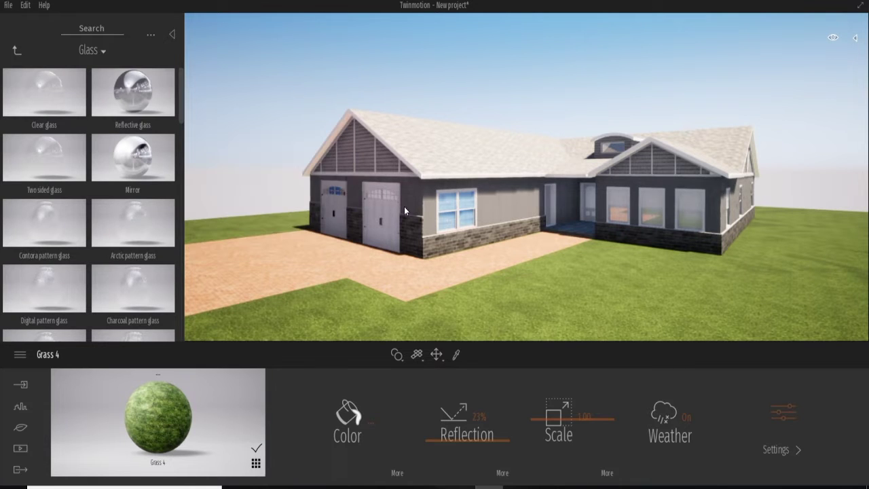
pyautogui.moveTo(116, 91); pyautogui.dragTo(452, 213)
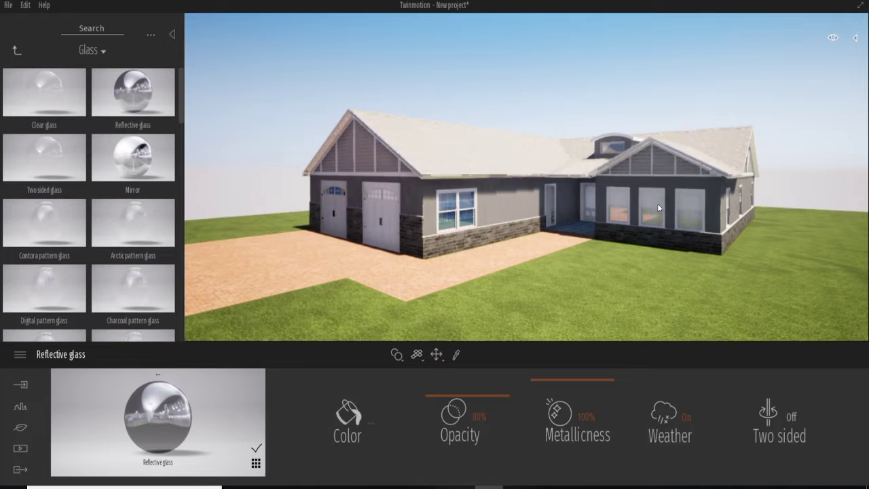
pyautogui.moveTo(131, 92); pyautogui.dragTo(654, 220)
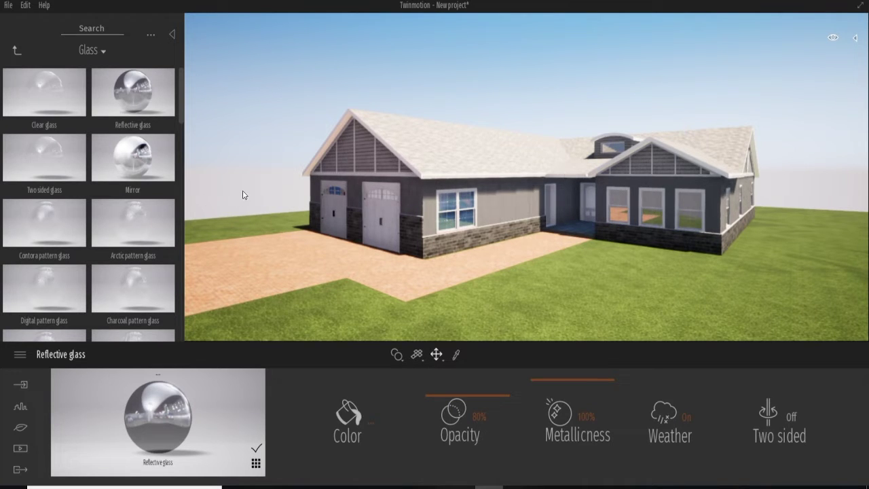
pyautogui.click(17, 50)
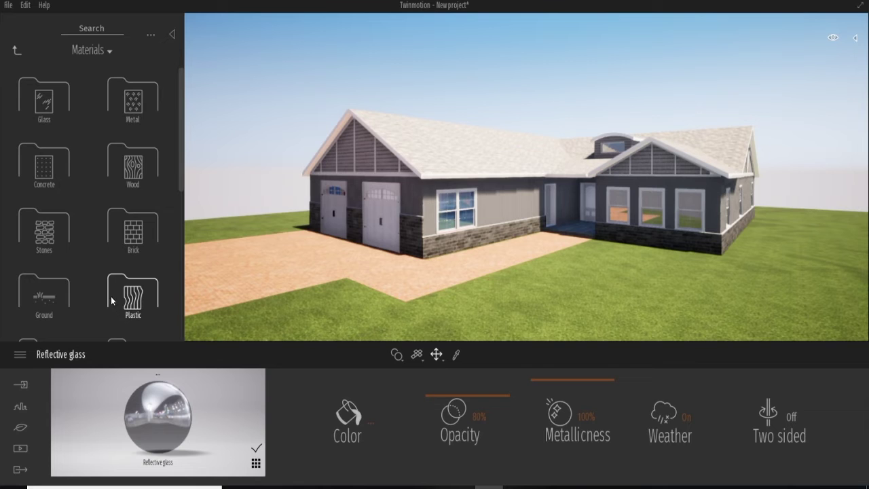
pyautogui.click(17, 50)
pyautogui.click(19, 409)
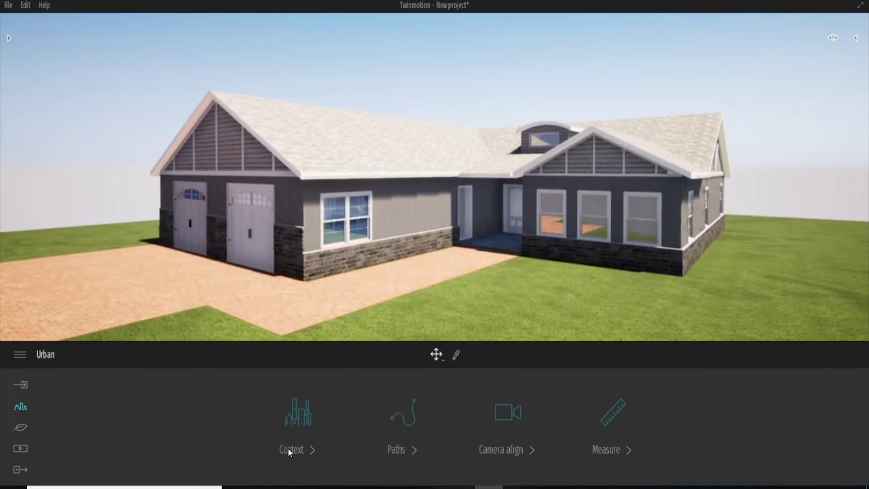
# Open Nature > Vegetation and cancel the Longgrass 01 painting brush.
pyautogui.click(21, 427)
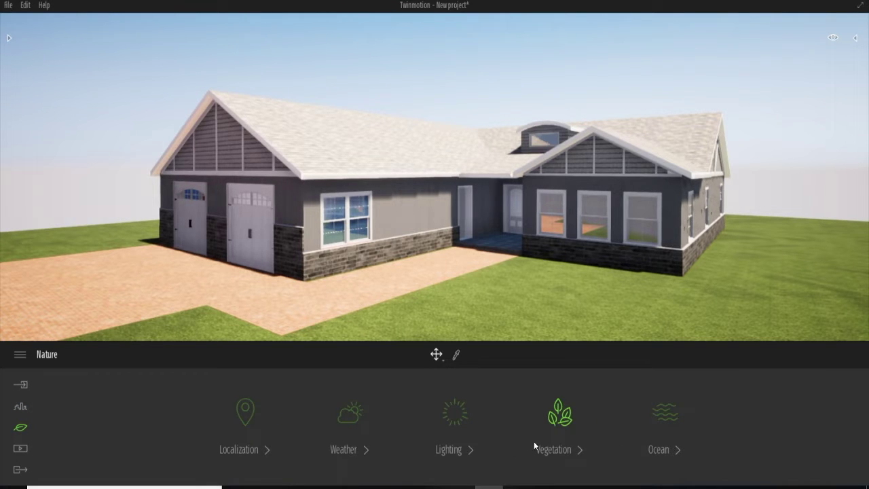
pyautogui.click(561, 443)
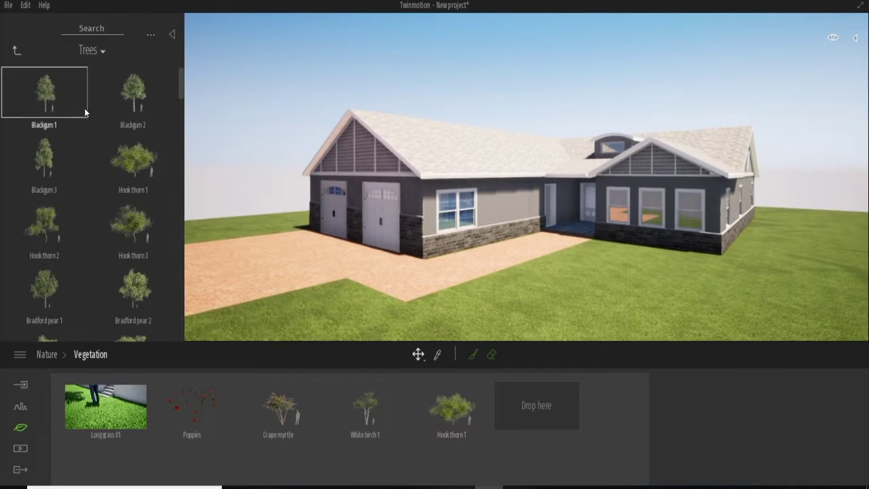
pyautogui.click(119, 416)
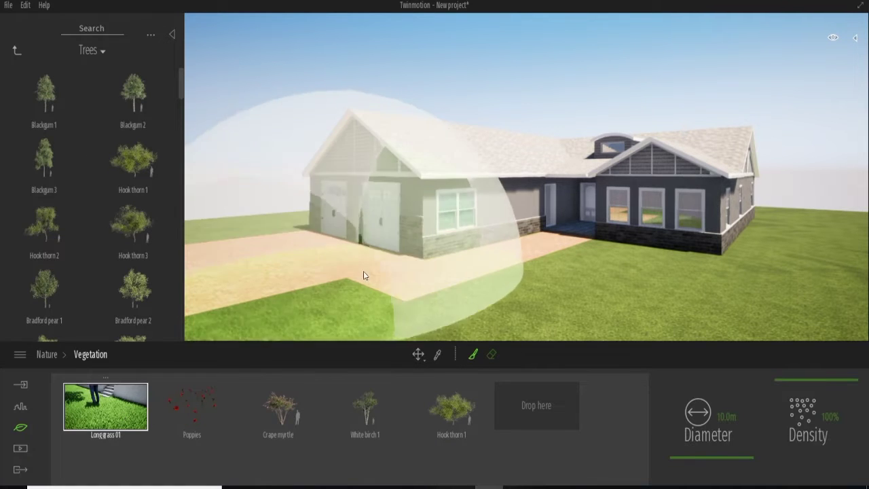
pyautogui.rightClick(222, 216)
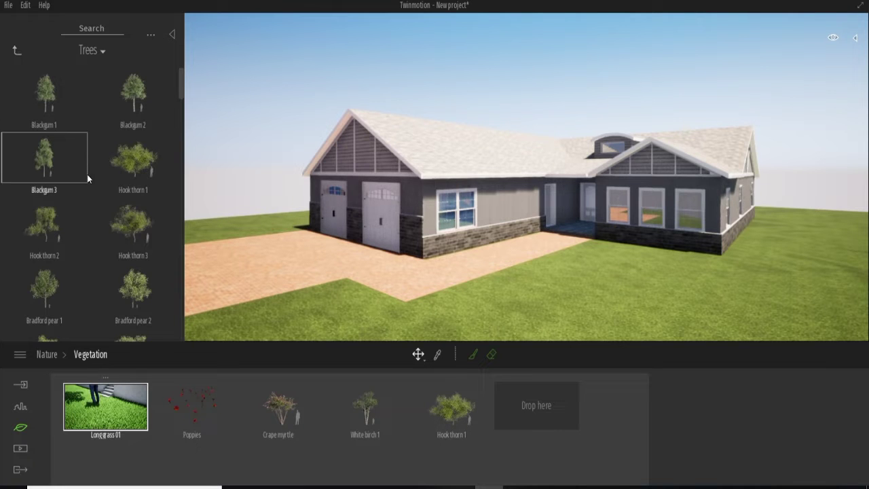
pyautogui.scroll(-3, 89, 177)
# Place Bigleaf maple 1 trees beside the house, removing a stray Bigleaf maple 2.
pyautogui.moveTo(140, 307)
pyautogui.mouseDown()
pyautogui.moveTo(244, 236)
pyautogui.moveTo(841, 225)
pyautogui.mouseUp()
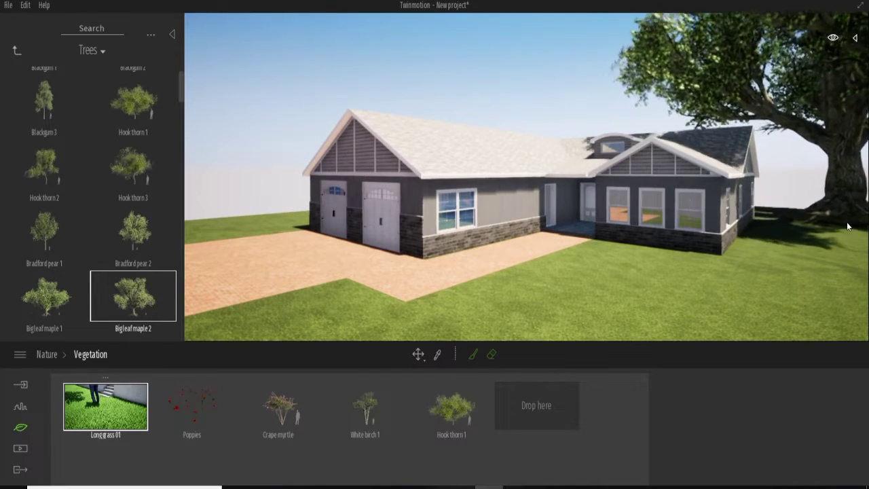
pyautogui.moveTo(847, 226); pyautogui.dragTo(164, 182)
pyautogui.moveTo(45, 304)
pyautogui.mouseDown()
pyautogui.moveTo(847, 238)
pyautogui.moveTo(530, 217)
pyautogui.mouseUp()
pyautogui.moveTo(530, 217)
pyautogui.mouseDown(button='right')
pyautogui.moveTo(719, 219)
pyautogui.moveTo(793, 236)
pyautogui.moveTo(768, 236)
pyautogui.mouseUp(button='right')
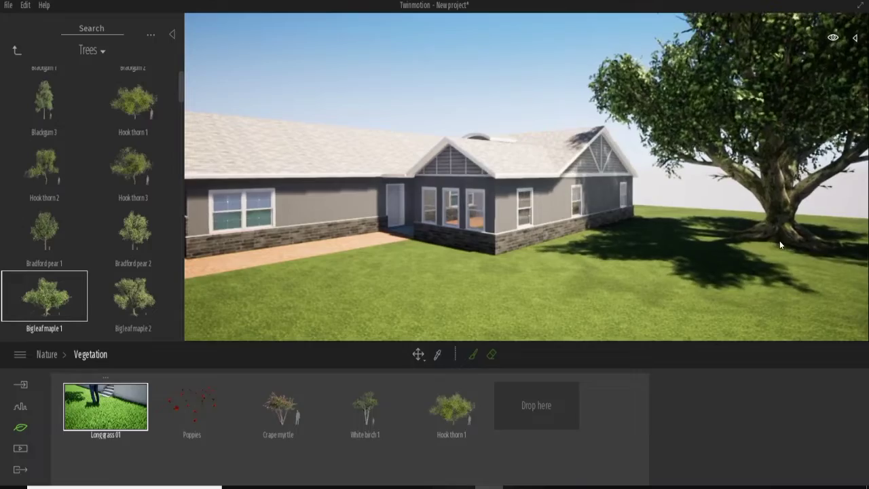
pyautogui.click(779, 240)
pyautogui.moveTo(720, 233)
pyautogui.mouseDown(button='right')
pyautogui.moveTo(544, 213)
pyautogui.moveTo(214, 212)
pyautogui.moveTo(133, 229)
pyautogui.mouseUp(button='right')
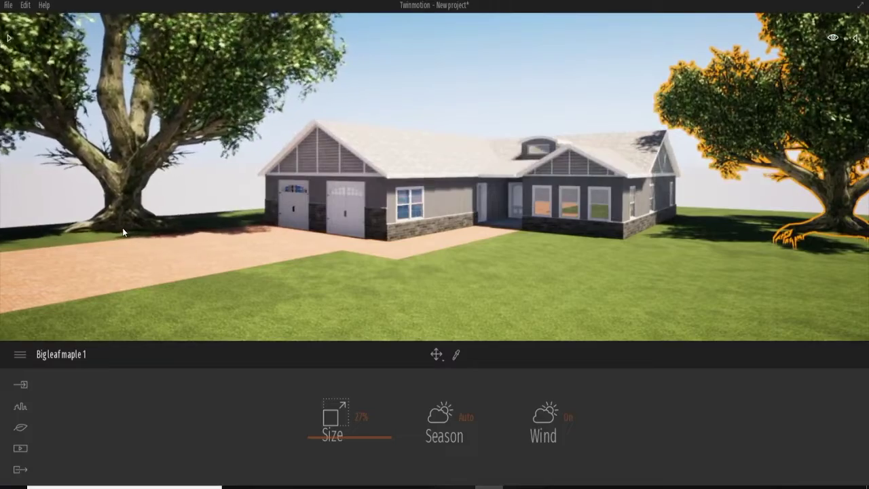
# Deselect the tree and frame a front view of the house flanked by the two maples.
pyautogui.click(110, 230)
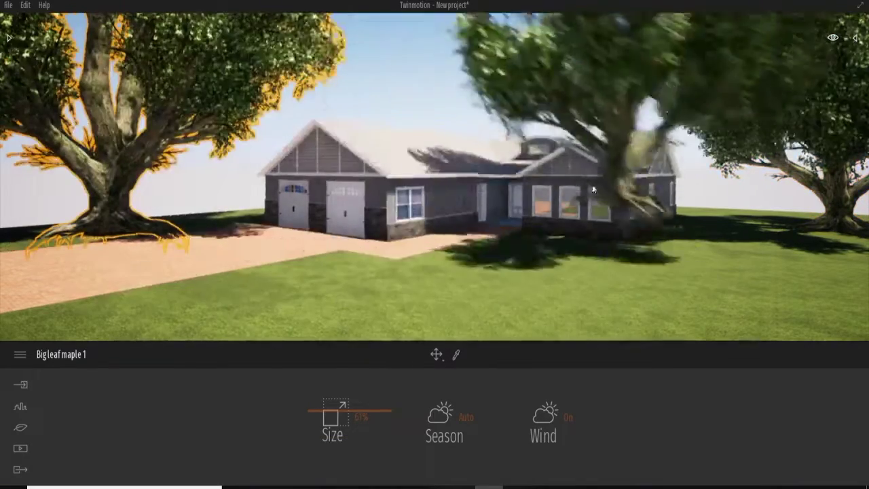
pyautogui.press('Escape')
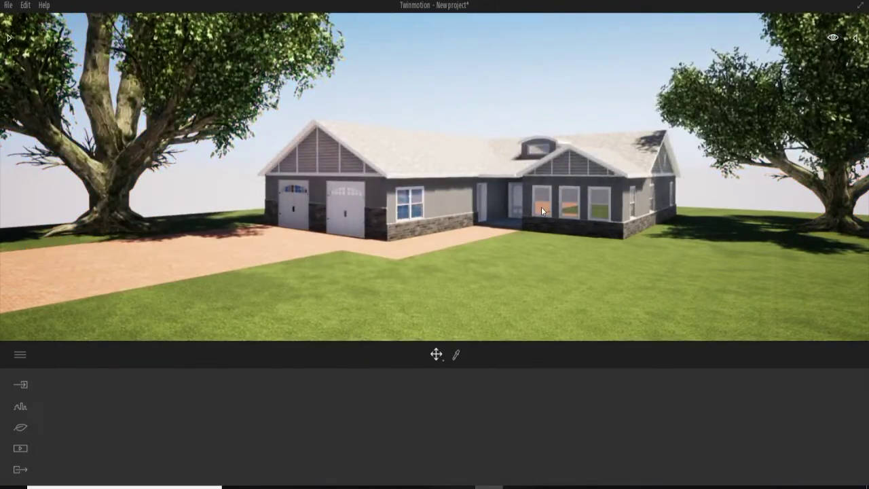
pyautogui.press('d')
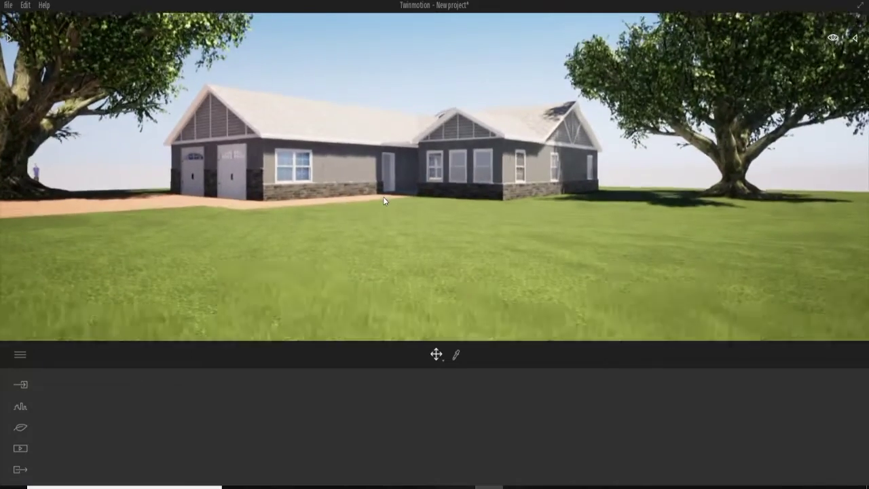
pyautogui.press('w')
pyautogui.press('e')
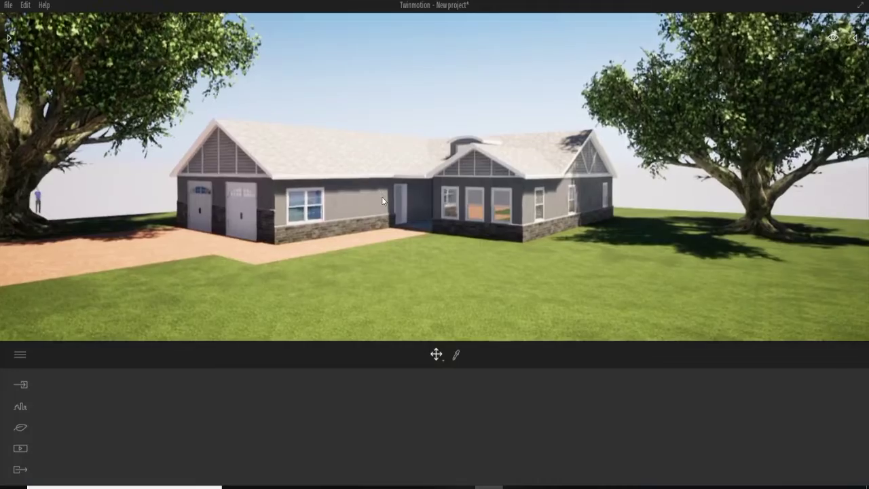
pyautogui.press('w')
pyautogui.press('q')
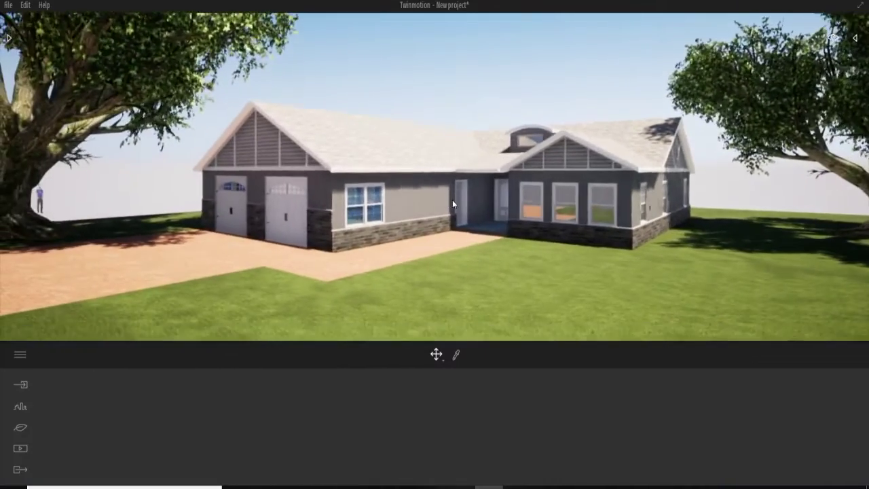
pyautogui.press('d')
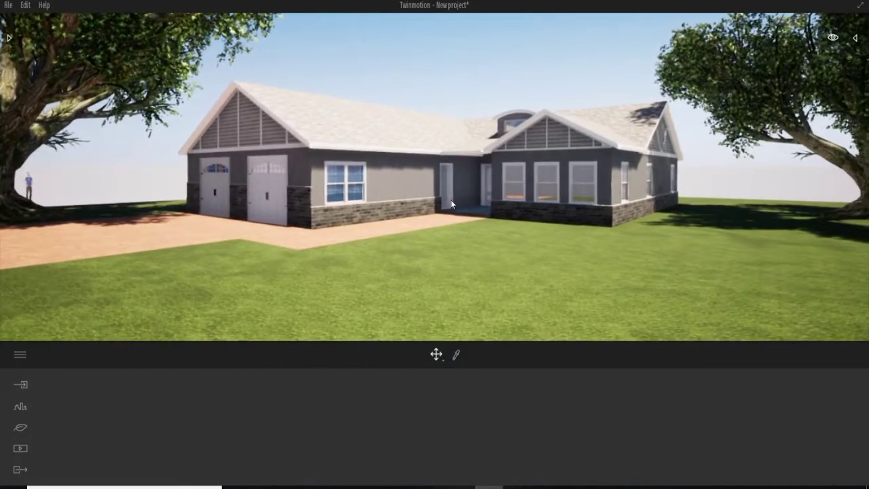
pyautogui.press('d')
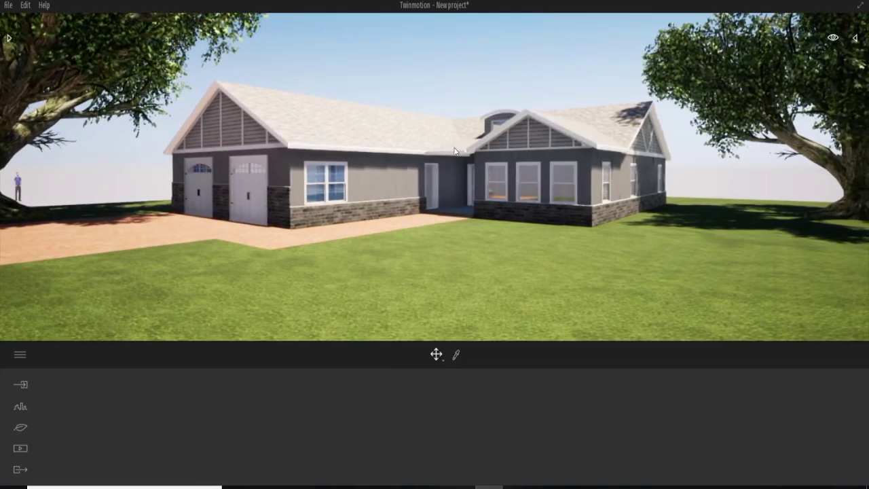
pyautogui.moveTo(519, 128); pyautogui.dragTo(509, 143, button='right')
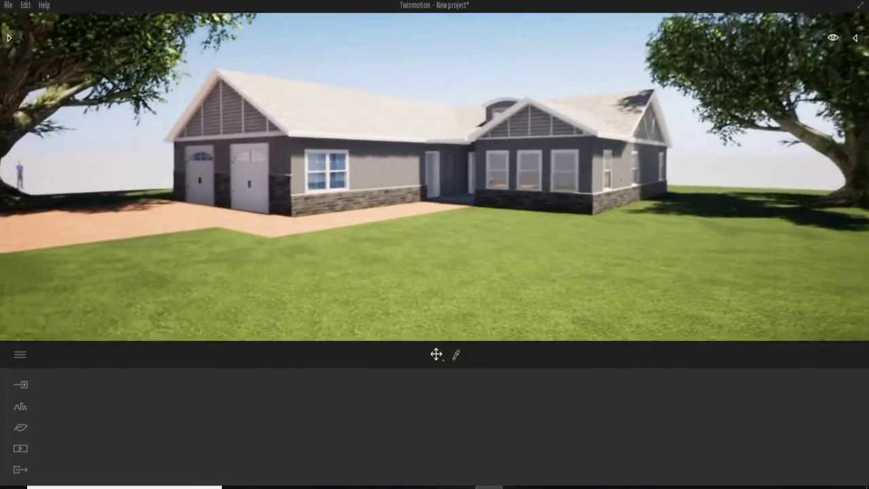
pyautogui.press('e')
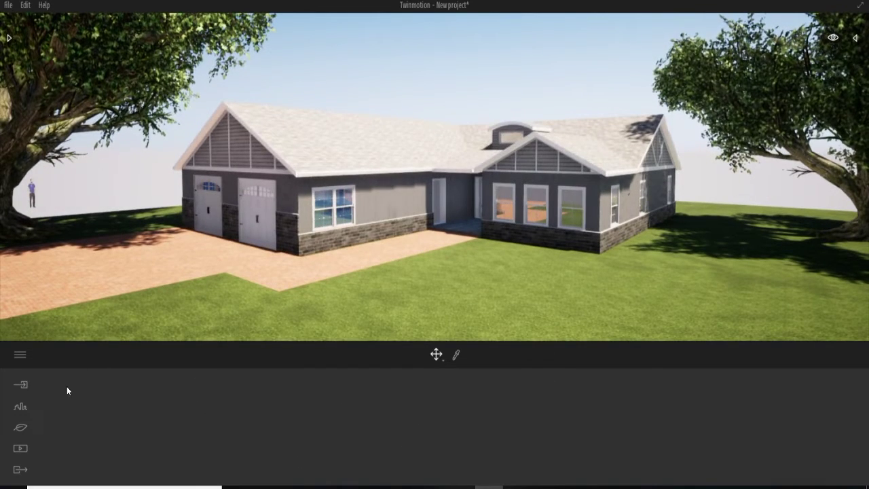
pyautogui.click(20, 427)
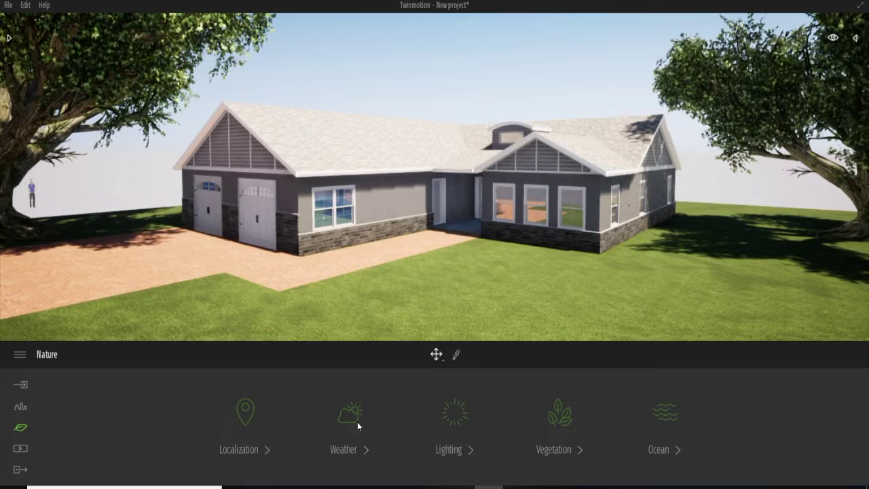
# Open the Bushes vegetation library and try dragging a Crape myrtle bush into the scene.
pyautogui.click(559, 413)
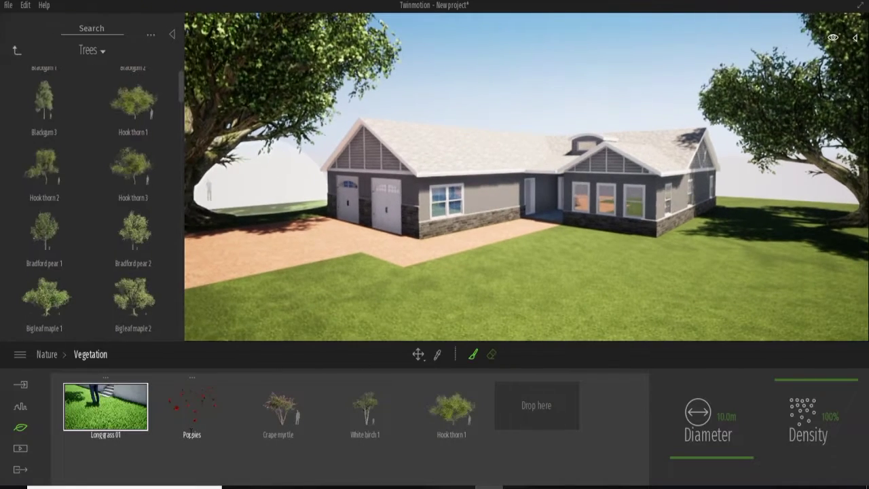
pyautogui.click(17, 51)
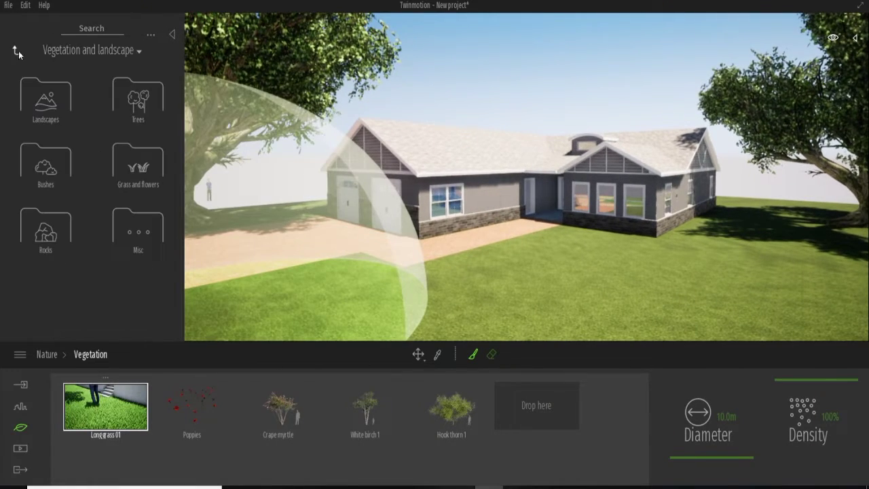
pyautogui.click(48, 168)
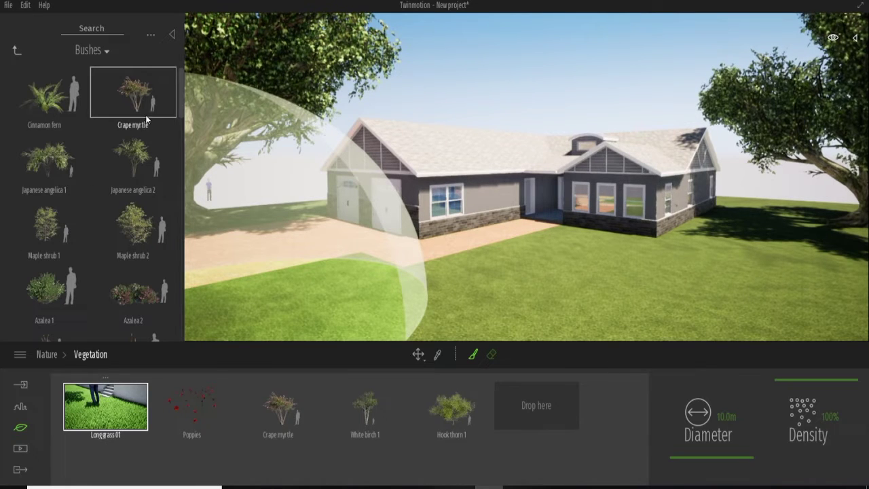
pyautogui.moveTo(139, 99)
pyautogui.mouseDown()
pyautogui.moveTo(603, 234)
pyautogui.moveTo(247, 220)
pyautogui.moveTo(88, 129)
pyautogui.mouseUp()
pyautogui.scroll(-2, 67, 176)
pyautogui.scroll(-1, 67, 176)
pyautogui.scroll(-1, 82, 180)
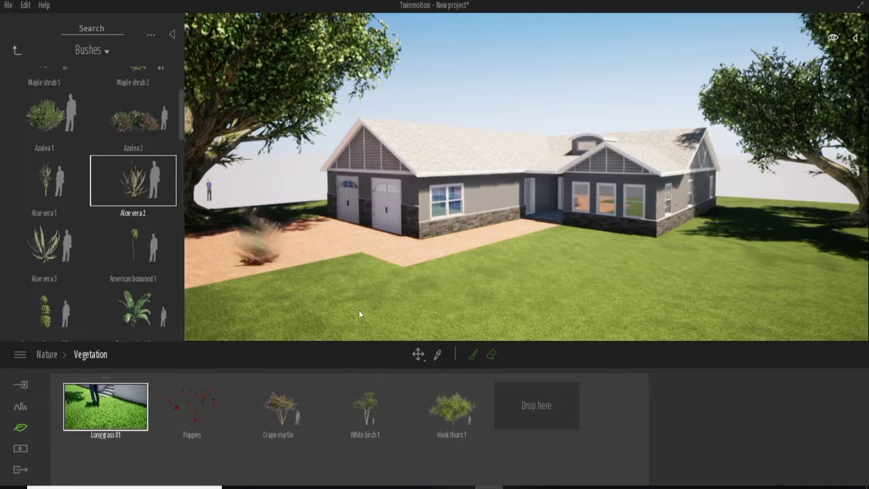
pyautogui.moveTo(279, 275); pyautogui.dragTo(104, 237)
# Place a Frailejon bush on the lawn in front of the house.
pyautogui.scroll(-2, 103, 237)
pyautogui.scroll(-2, 103, 237)
pyautogui.scroll(-2, 103, 237)
pyautogui.scroll(-2, 49, 223)
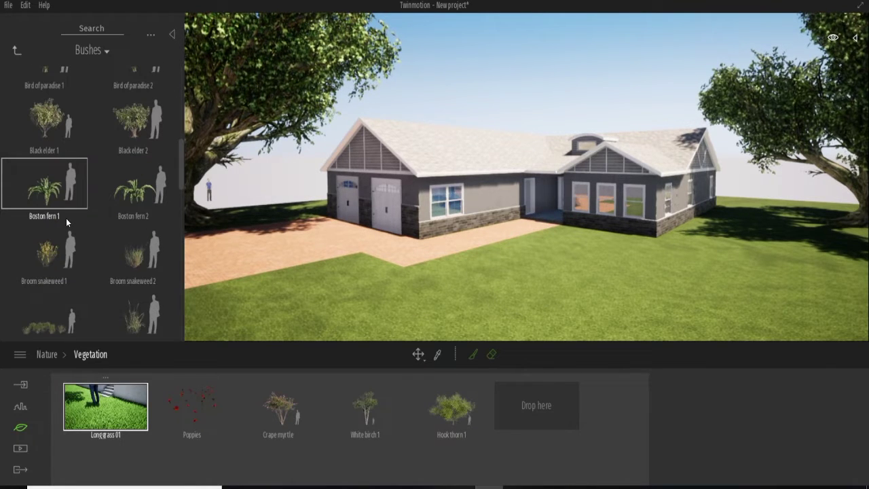
pyautogui.scroll(-1, 66, 218)
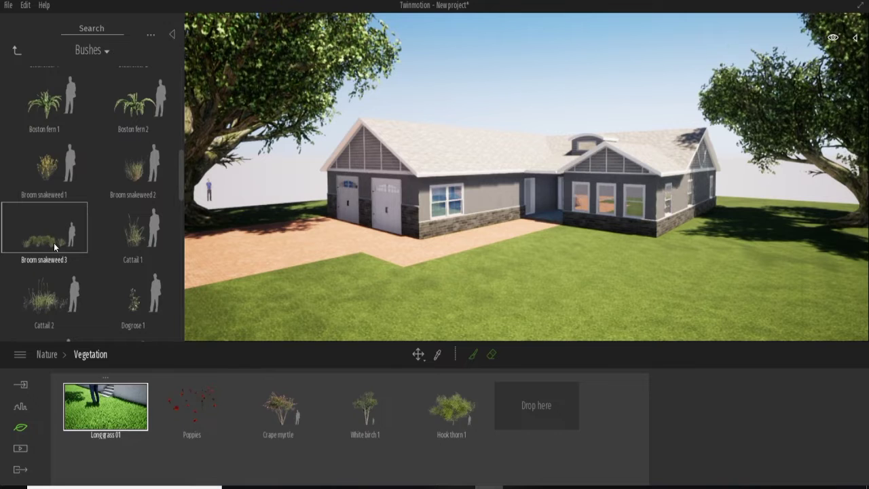
pyautogui.scroll(-1, 53, 242)
pyautogui.scroll(-1, 54, 243)
pyautogui.scroll(-1, 65, 235)
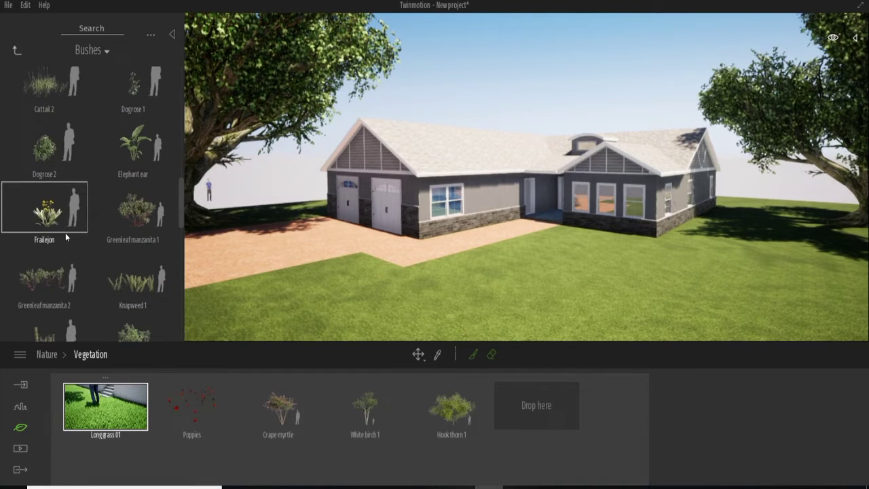
pyautogui.moveTo(49, 225); pyautogui.dragTo(353, 264)
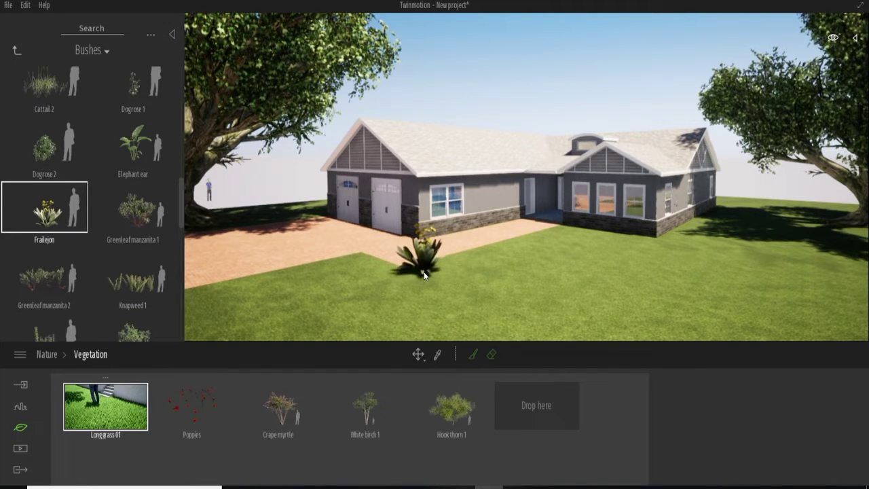
pyautogui.moveTo(353, 264); pyautogui.dragTo(574, 230)
pyautogui.click(576, 231)
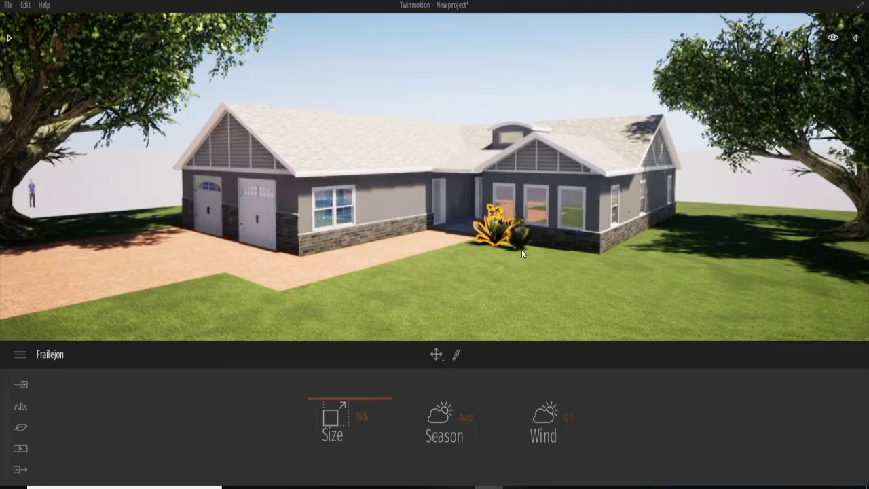
# Add two more Frailejon bushes along the house front beneath the windows.
pyautogui.click(522, 253)
pyautogui.click(544, 252)
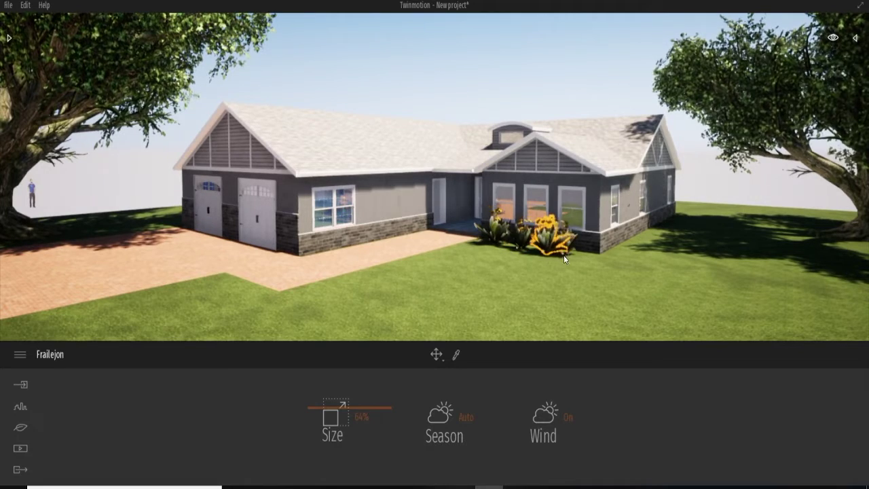
pyautogui.scroll(-3, 579, 257)
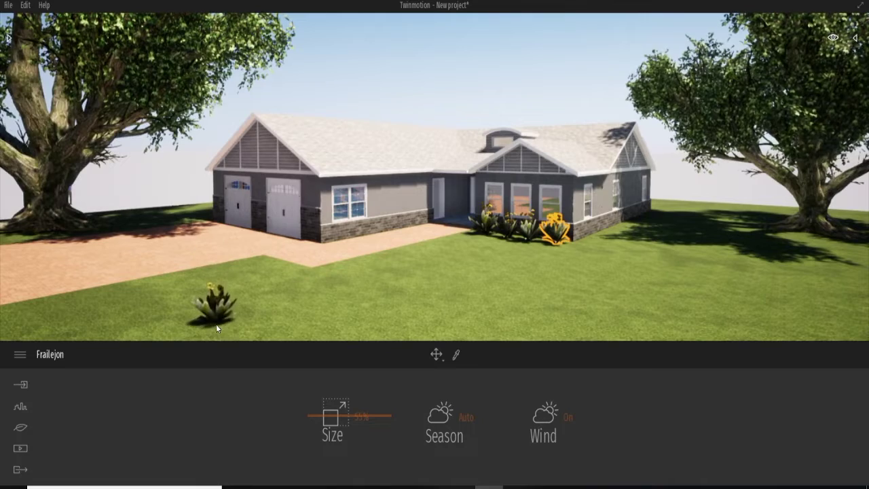
pyautogui.press('Escape')
pyautogui.click(21, 427)
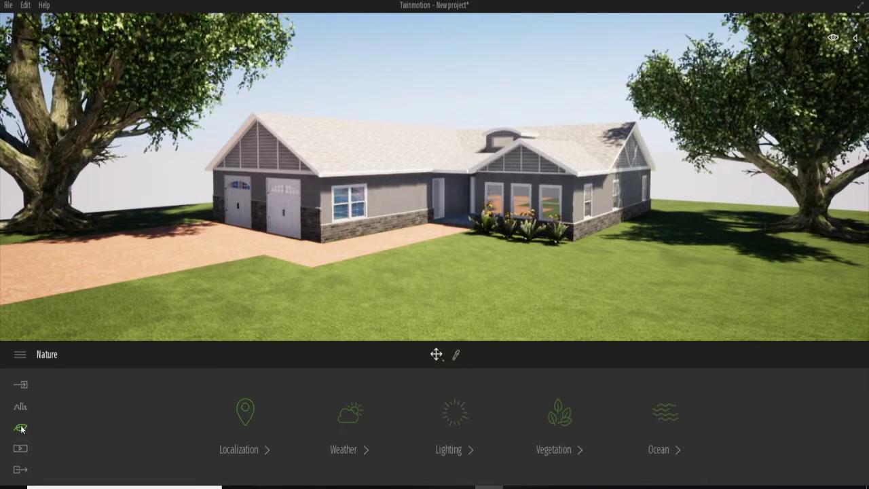
# Browse the vegetation library to the Bushes category and scroll its list.
pyautogui.click(559, 413)
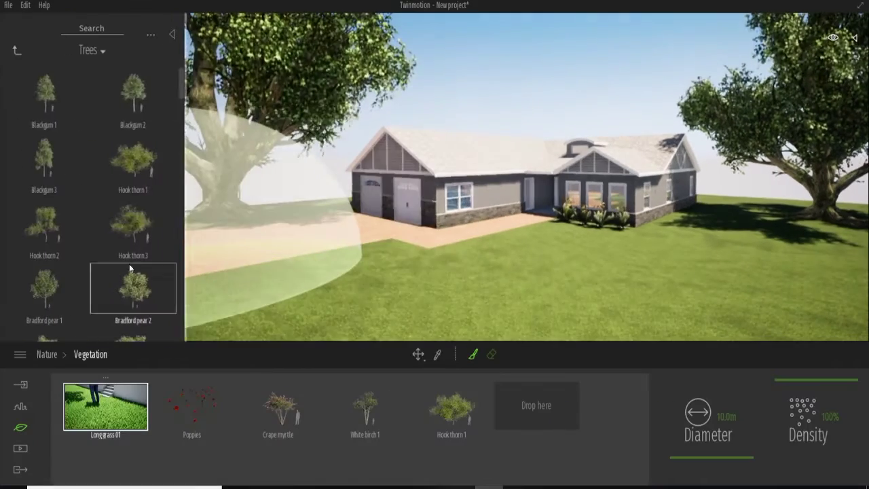
pyautogui.click(15, 52)
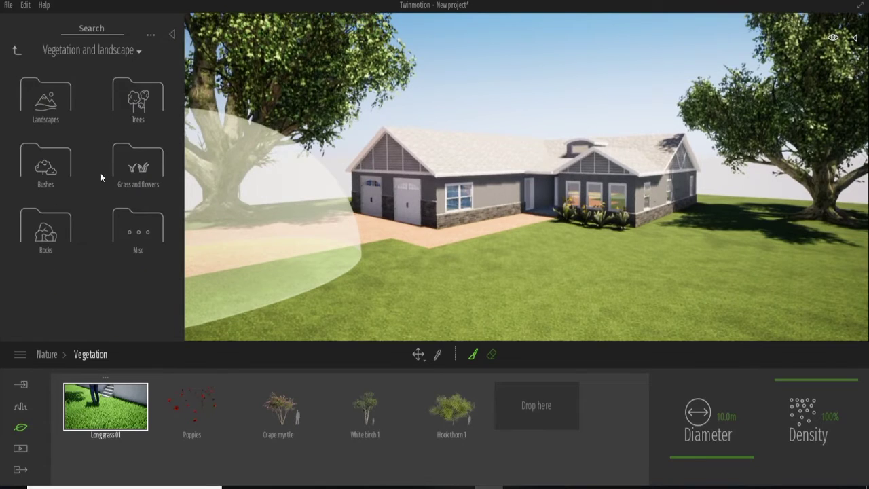
pyautogui.click(138, 171)
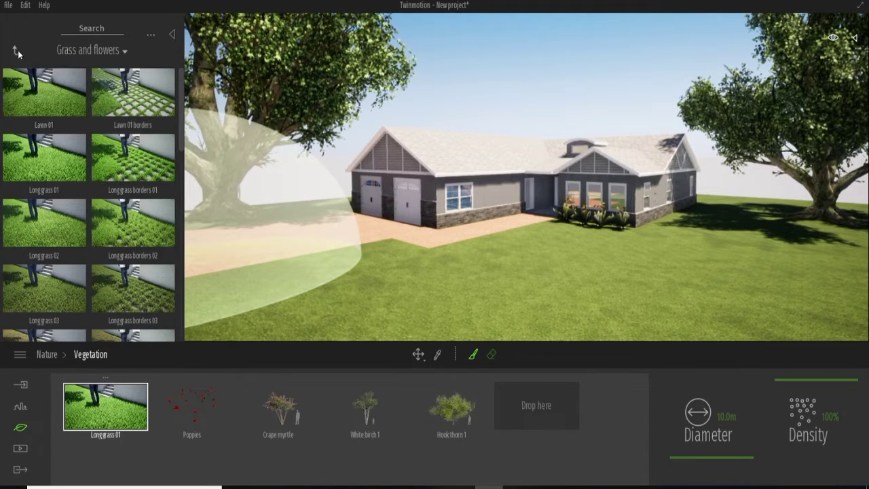
pyautogui.click(17, 50)
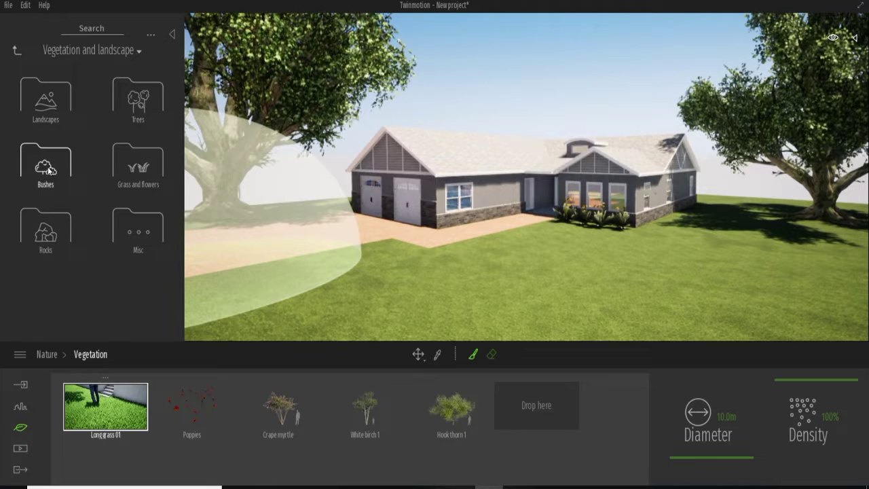
pyautogui.click(49, 170)
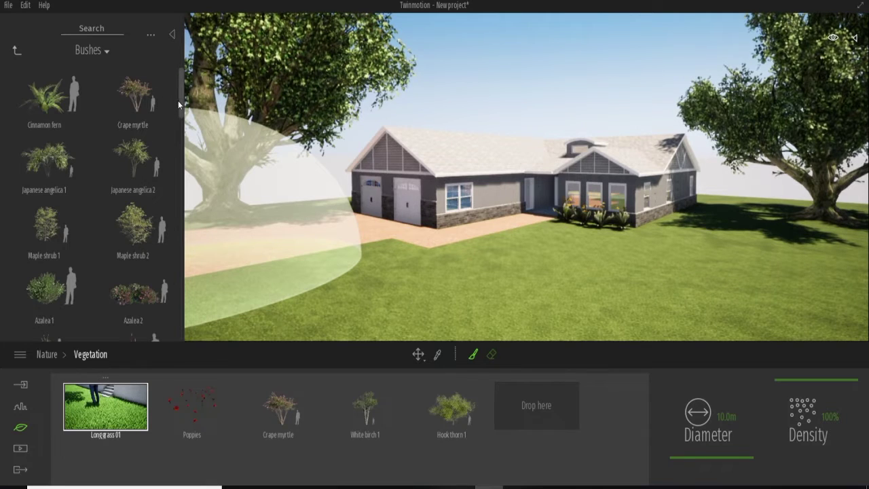
pyautogui.moveTo(178, 101); pyautogui.dragTo(163, 339)
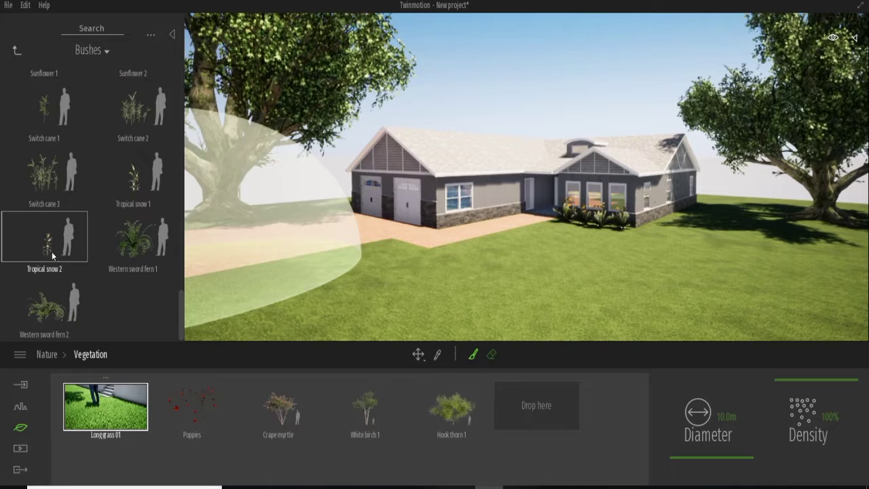
# Place a Tropical snow 2 plant by the driveway, zoom in, and add a smaller one beside it.
pyautogui.moveTo(56, 256); pyautogui.dragTo(392, 267)
pyautogui.scroll(2, 391, 241)
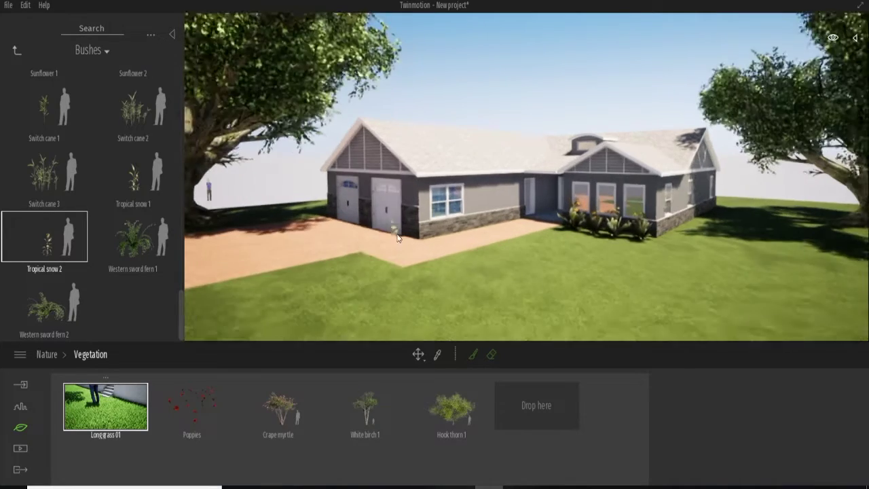
pyautogui.scroll(2, 334, 287)
pyautogui.scroll(1, 319, 302)
pyautogui.scroll(1, 311, 318)
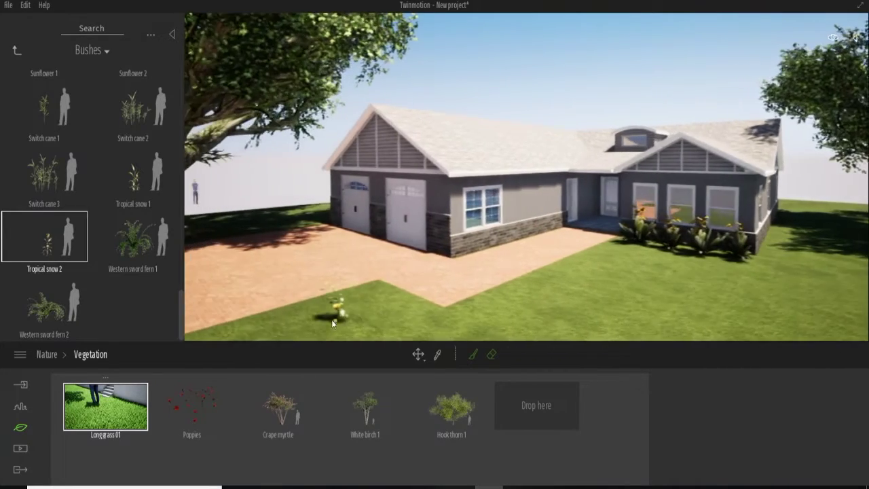
pyautogui.scroll(1, 332, 319)
pyautogui.scroll(2, 363, 291)
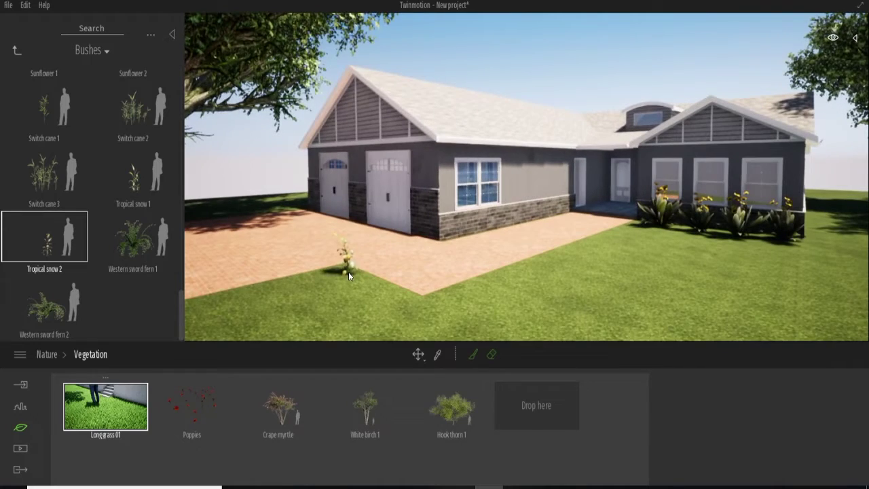
pyautogui.click(349, 272)
pyautogui.click(222, 314)
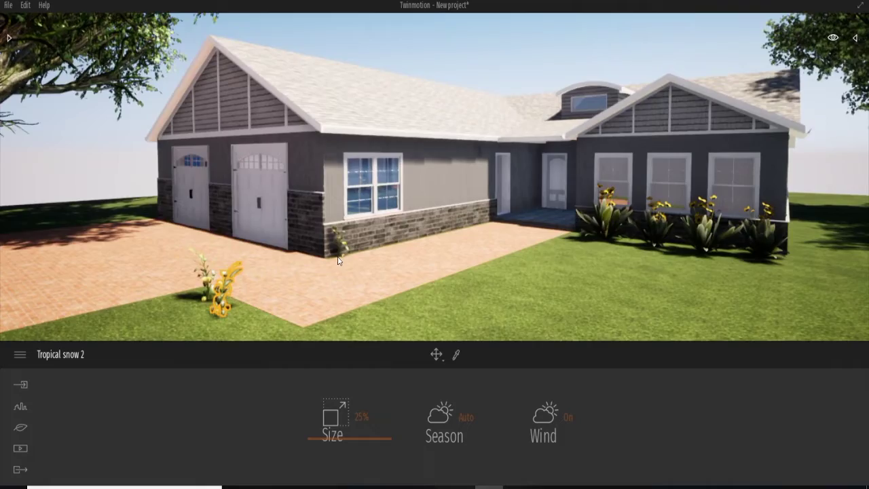
# Plant seven Tropical snow 2 plants along the stone wall base beside the garage.
pyautogui.scroll(3, 333, 257)
pyautogui.scroll(1, 363, 221)
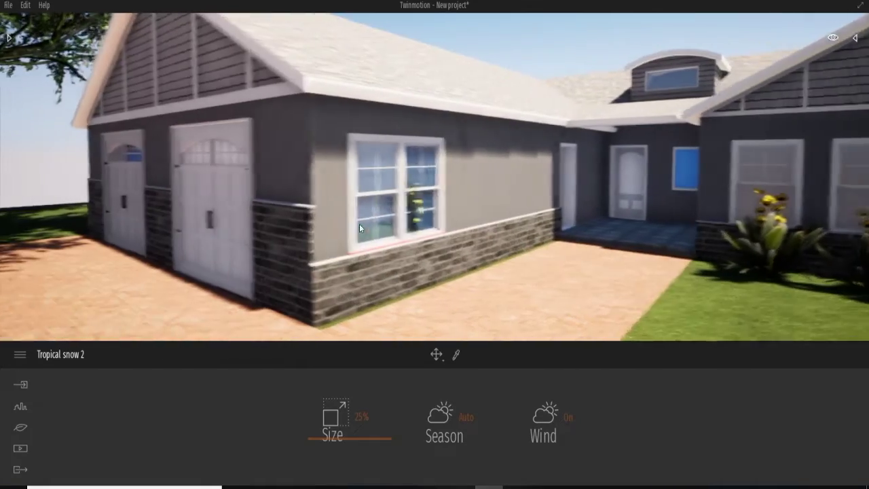
pyautogui.scroll(2, 386, 237)
pyautogui.scroll(3, 495, 275)
pyautogui.scroll(-3, 495, 275)
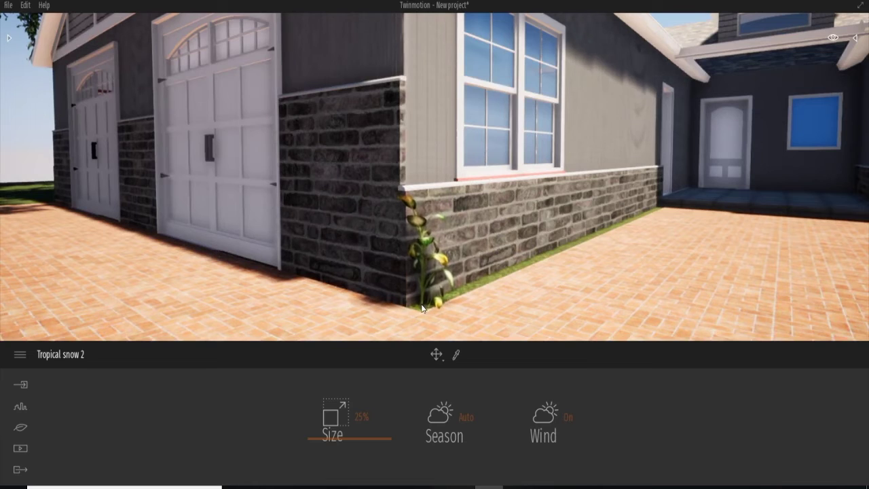
pyautogui.click(422, 307)
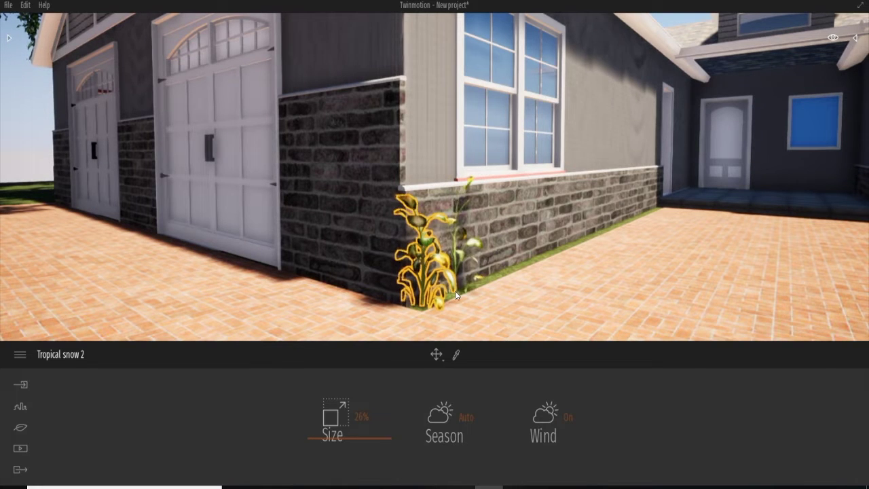
pyautogui.click(460, 291)
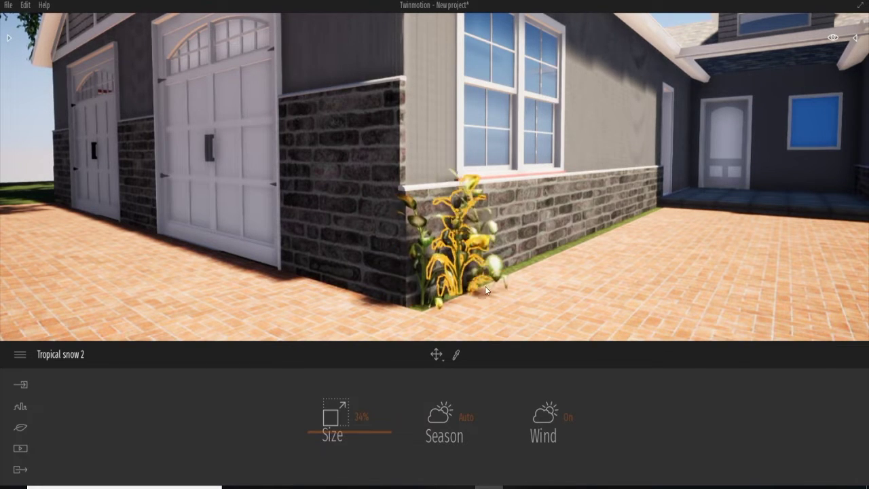
pyautogui.click(509, 269)
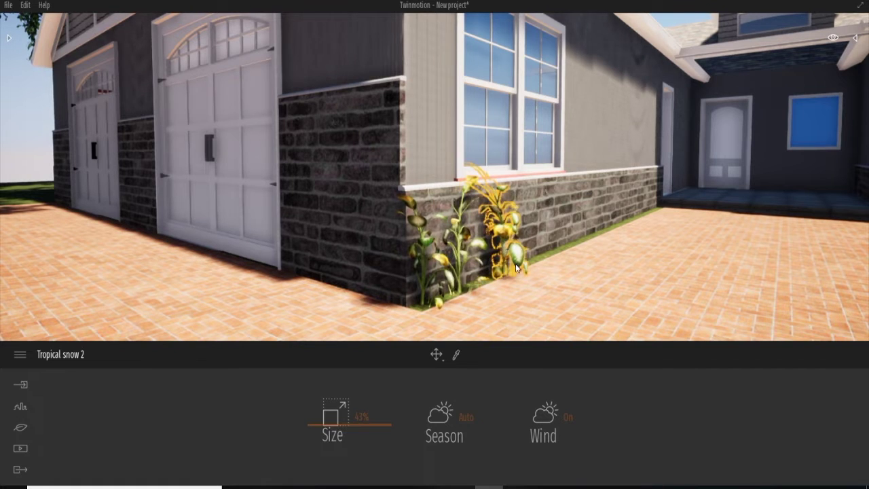
pyautogui.click(515, 267)
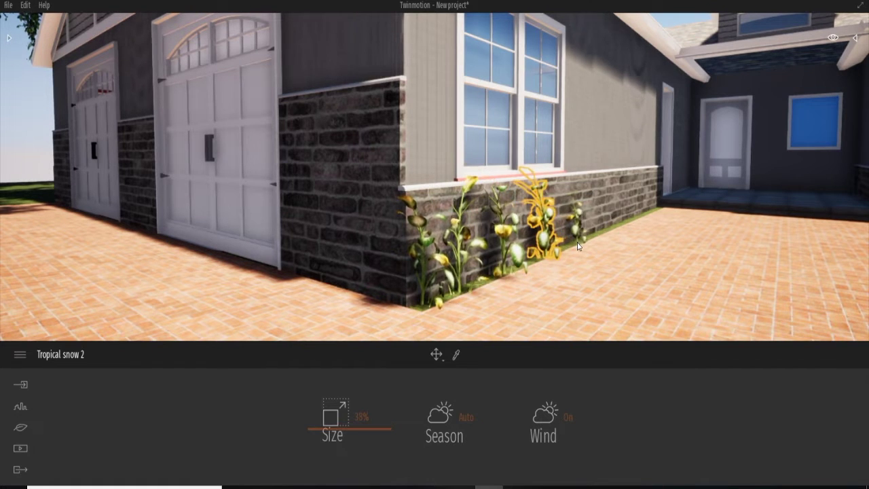
pyautogui.click(581, 243)
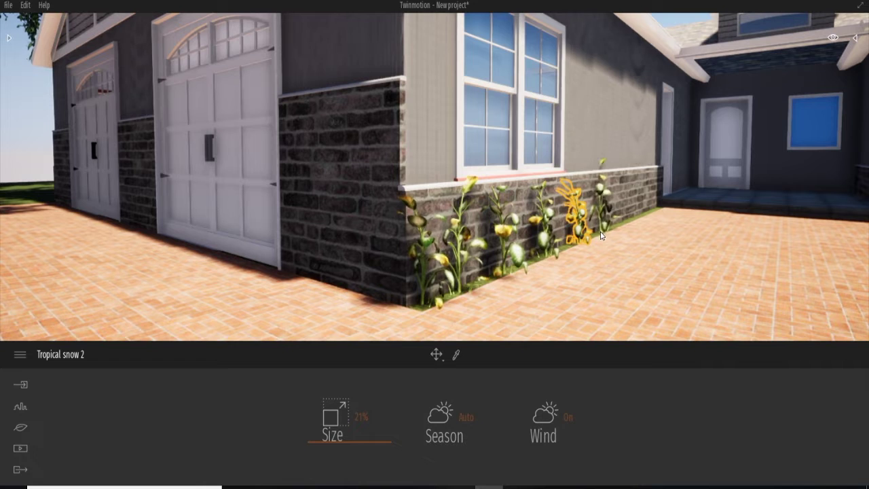
pyautogui.click(600, 235)
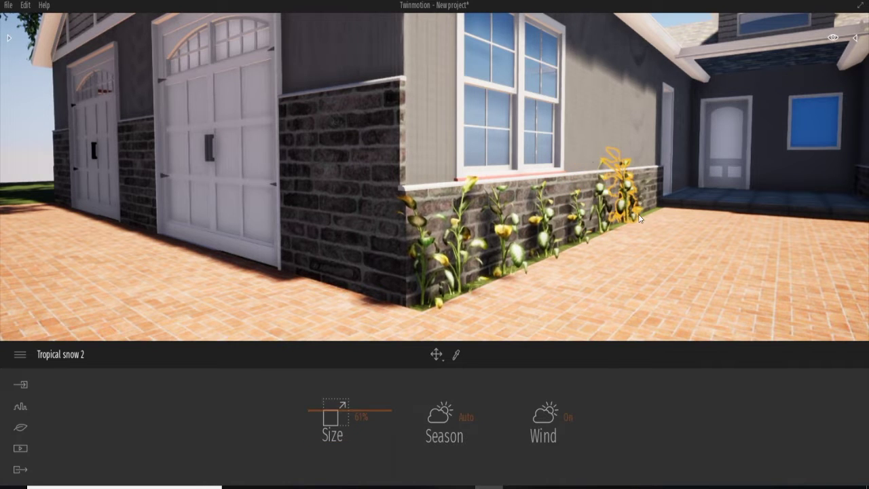
pyautogui.click(638, 218)
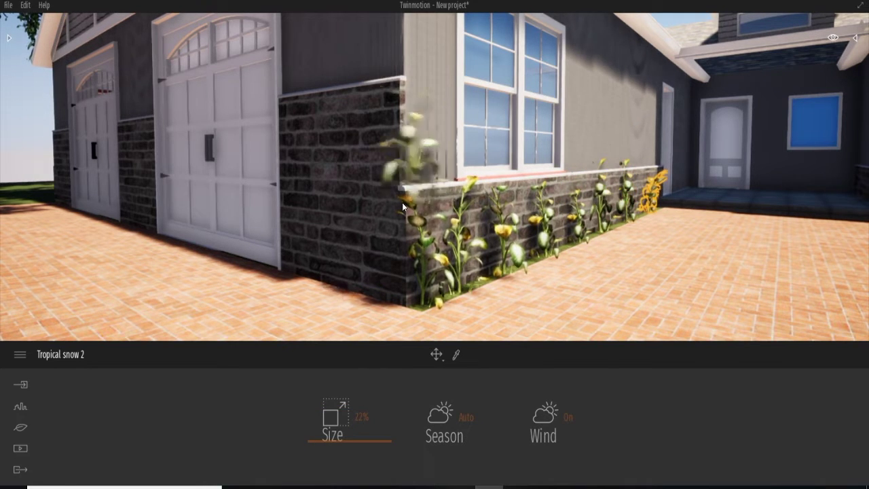
pyautogui.press('Escape')
# Delete the two stray Tropical snow 2 plants from the small lawn patch.
pyautogui.scroll(-3, 392, 216)
pyautogui.scroll(-3, 392, 217)
pyautogui.scroll(-2, 390, 219)
pyautogui.scroll(-2, 373, 228)
pyautogui.scroll(-2, 360, 224)
pyautogui.scroll(2, 364, 212)
pyautogui.click(384, 304)
pyautogui.press('Delete')
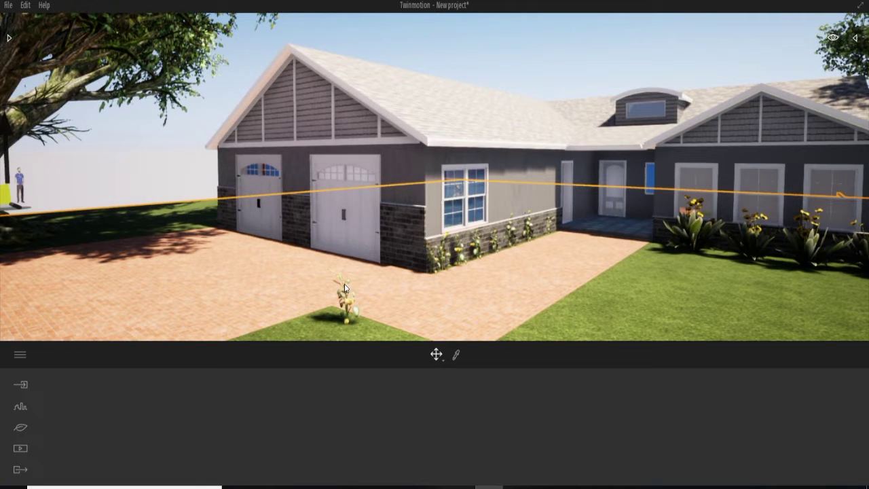
pyautogui.click(346, 304)
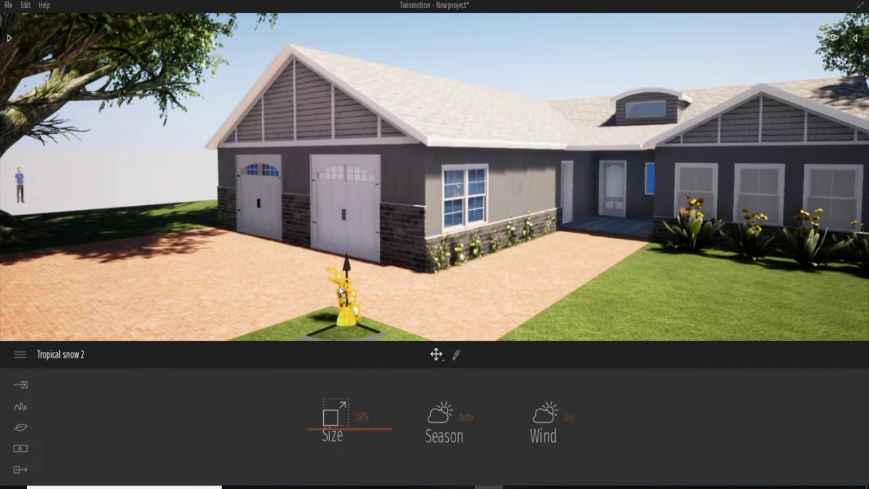
pyautogui.press('Delete')
pyautogui.press('Right')
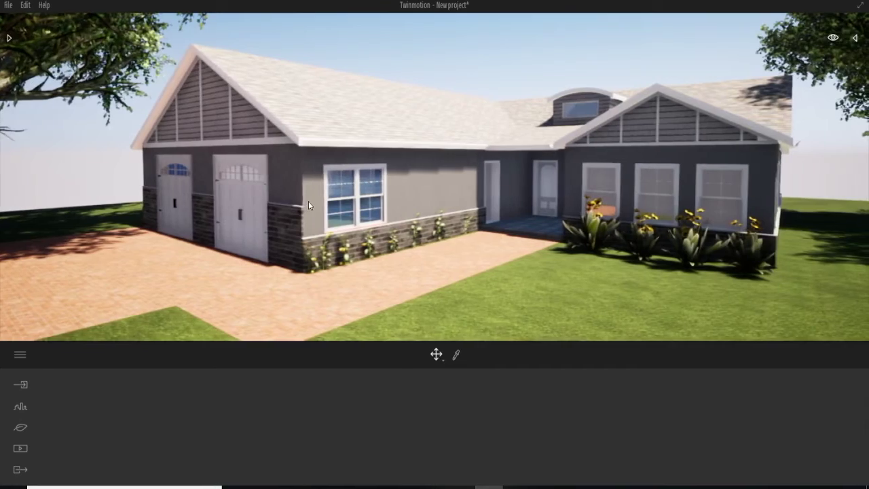
# Pull the camera back and open the Misc vegetation collection in the library.
pyautogui.press('Down')
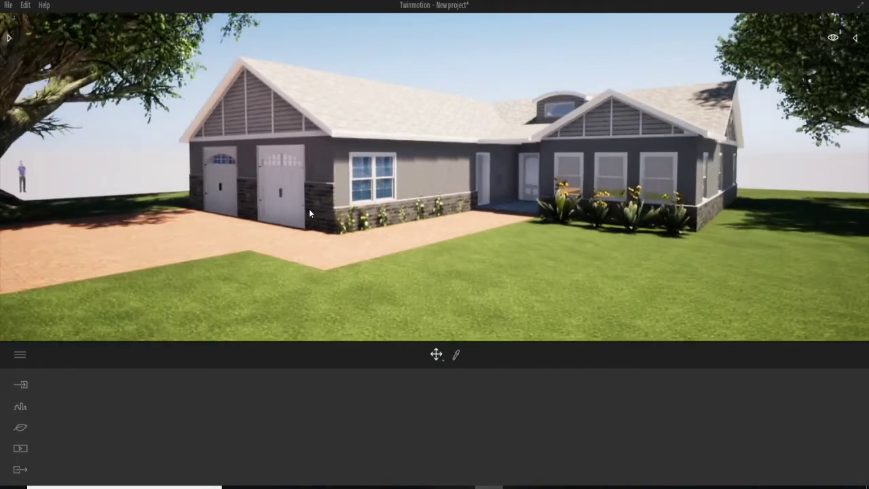
pyautogui.press('Down')
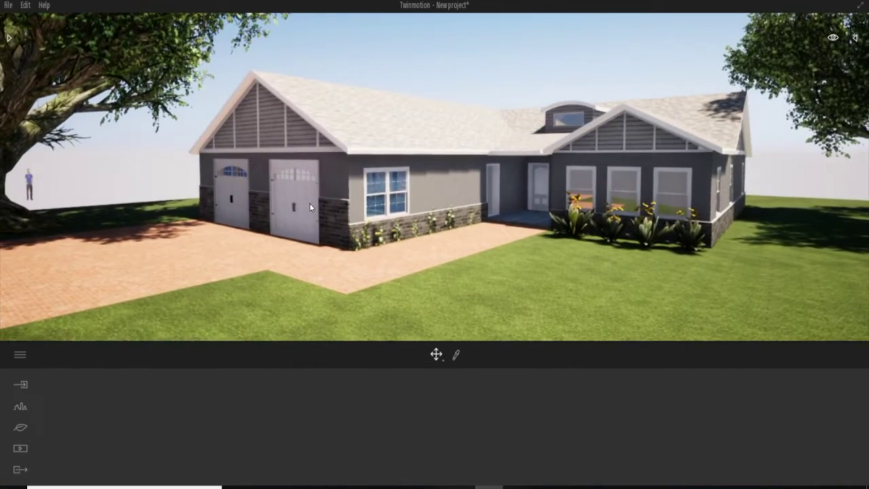
pyautogui.press('Down')
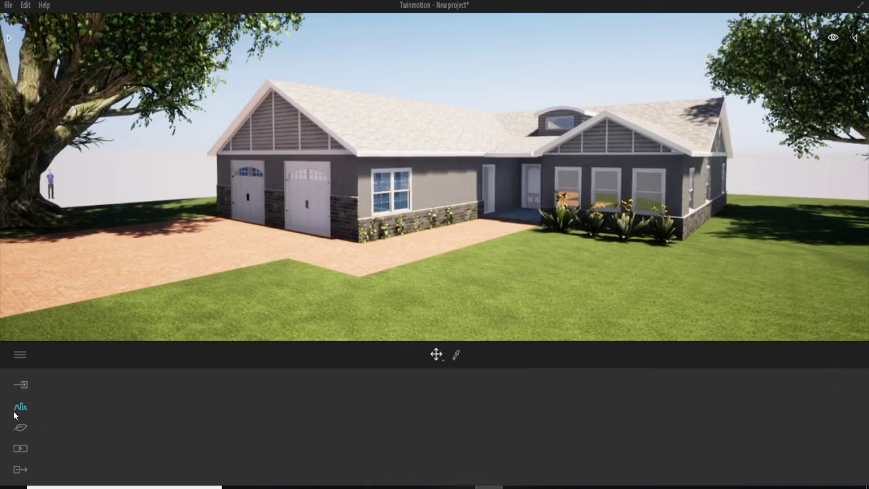
pyautogui.click(21, 427)
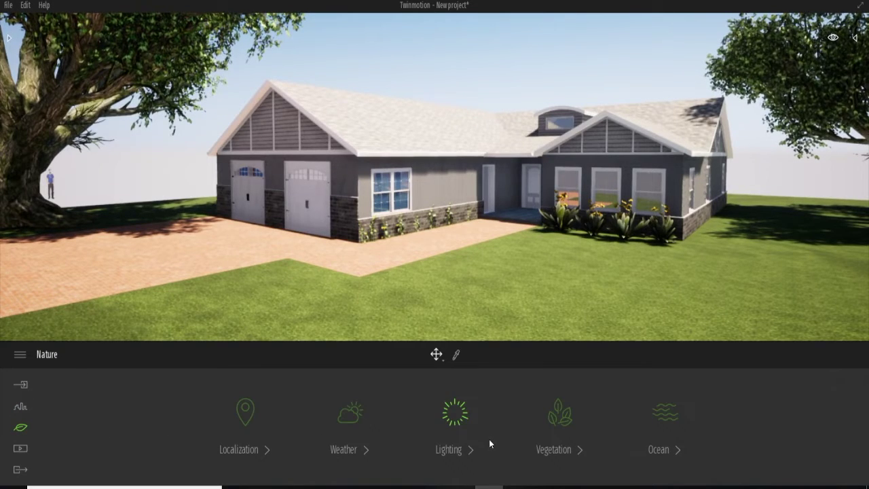
pyautogui.click(558, 415)
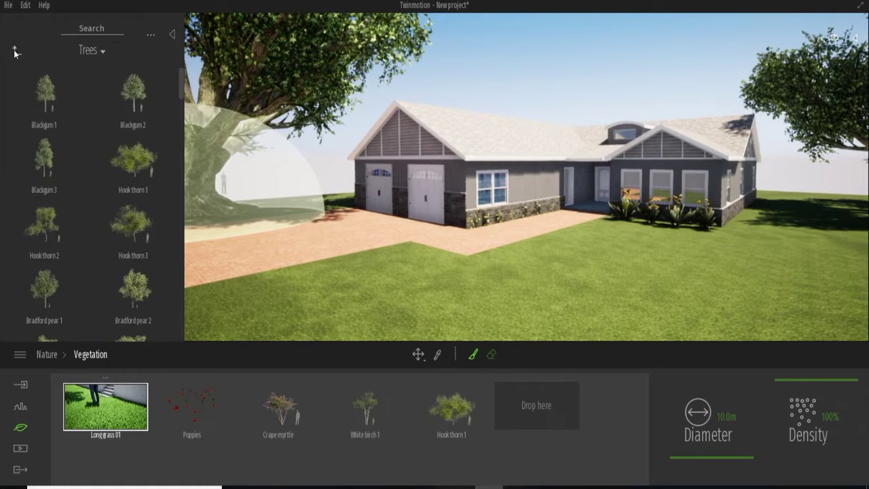
pyautogui.click(14, 50)
pyautogui.click(151, 247)
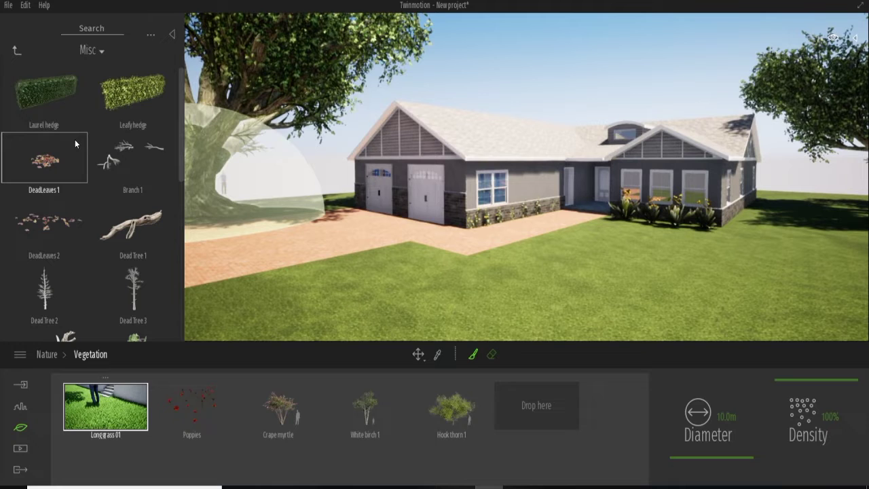
# Browse the Misc collection, then switch to Bushes and scroll through it.
pyautogui.scroll(-2, 75, 139)
pyautogui.scroll(-2, 75, 140)
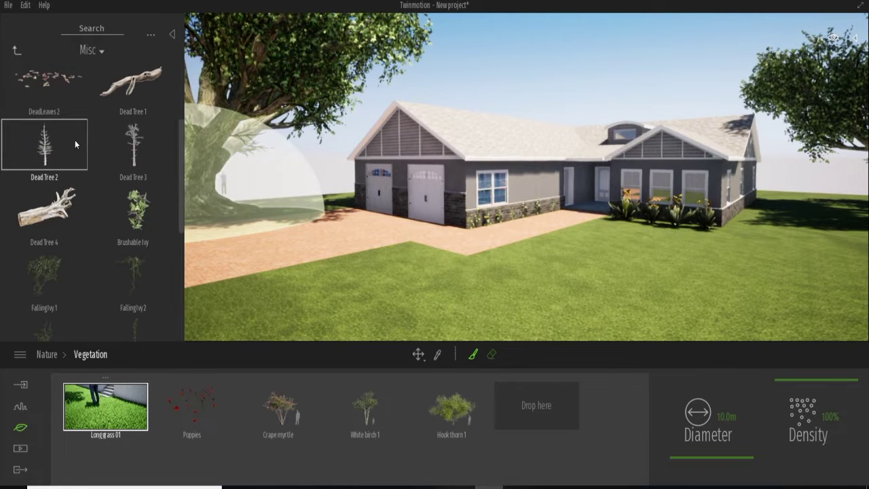
pyautogui.scroll(-3, 75, 140)
pyautogui.scroll(-2, 74, 140)
pyautogui.scroll(-2, 75, 140)
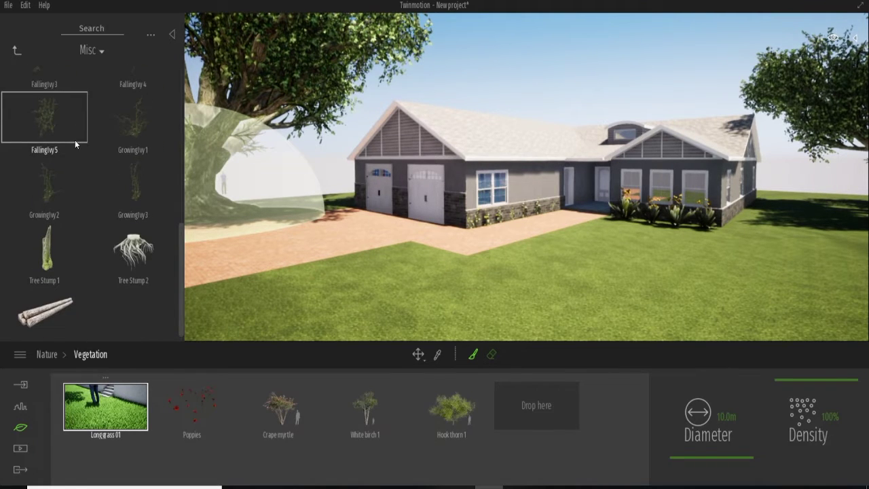
pyautogui.click(17, 50)
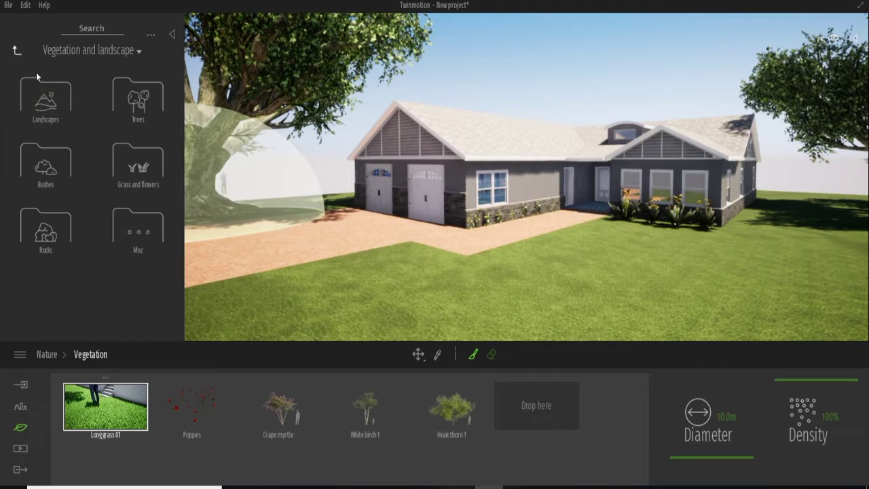
pyautogui.click(47, 170)
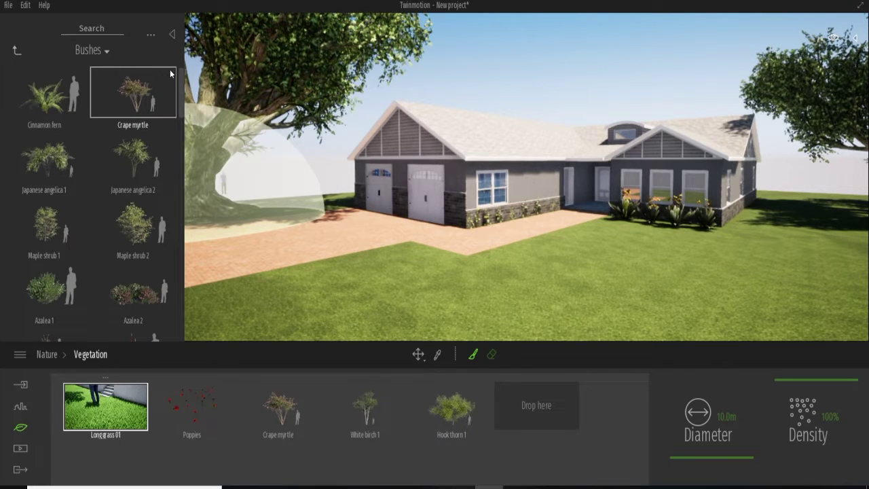
pyautogui.moveTo(178, 85); pyautogui.dragTo(180, 331)
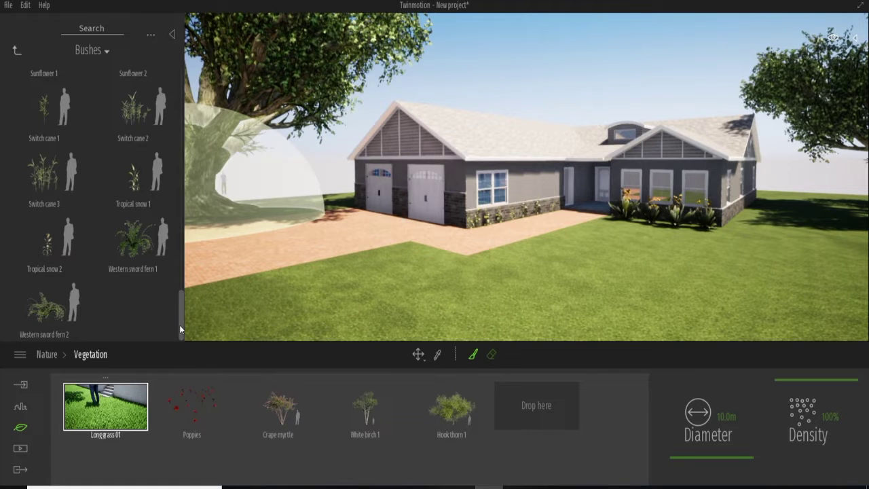
pyautogui.moveTo(179, 324); pyautogui.dragTo(179, 140)
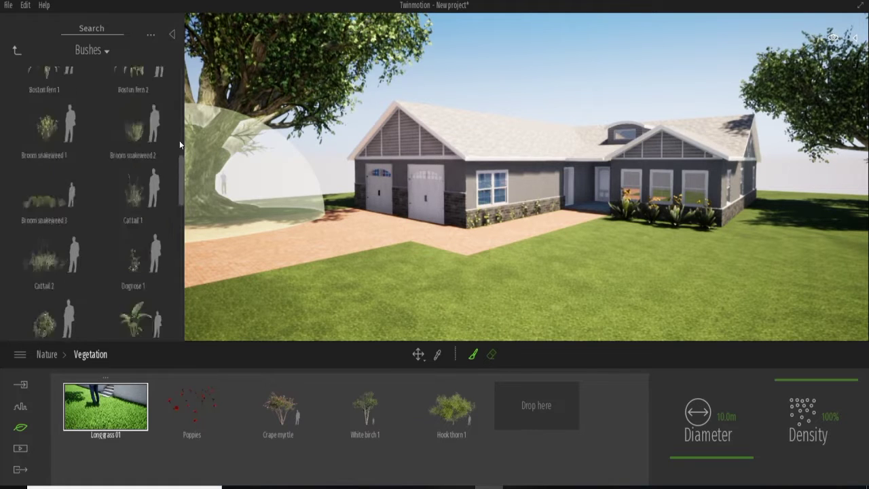
# Drag a Greenleaf manzanita 1 bush from Bushes onto the lawn beside the driveway.
pyautogui.click(19, 50)
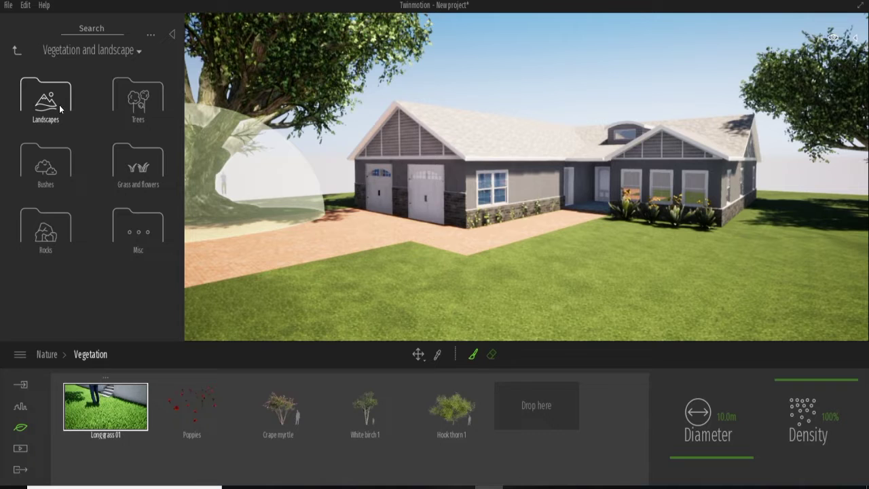
pyautogui.click(46, 164)
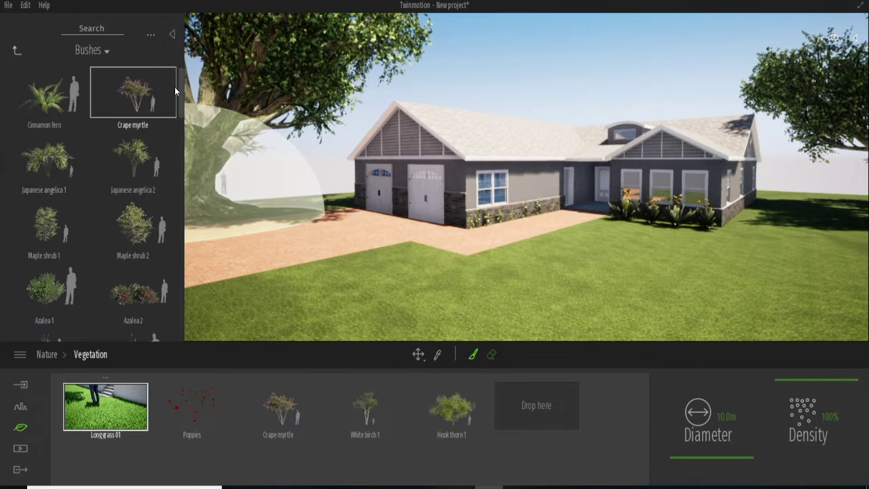
pyautogui.moveTo(180, 87); pyautogui.dragTo(172, 321)
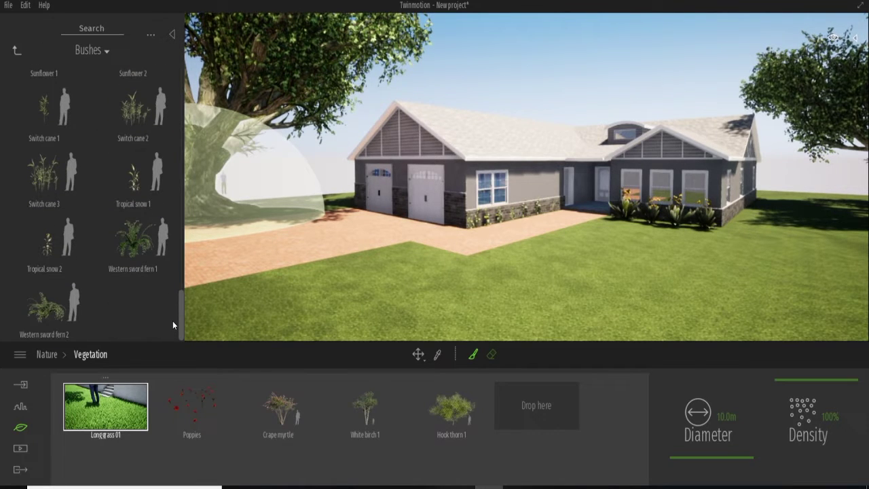
pyautogui.moveTo(172, 320); pyautogui.dragTo(183, 195)
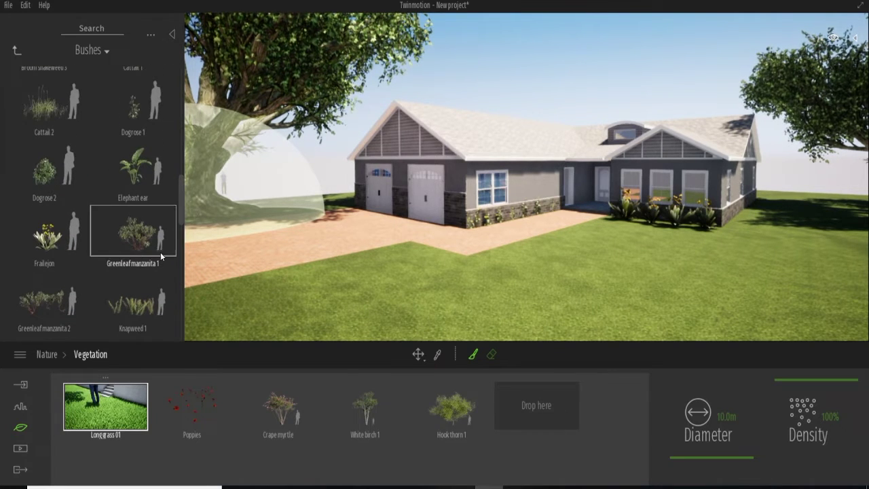
pyautogui.moveTo(129, 246)
pyautogui.mouseDown()
pyautogui.moveTo(469, 267)
pyautogui.moveTo(246, 303)
pyautogui.mouseUp()
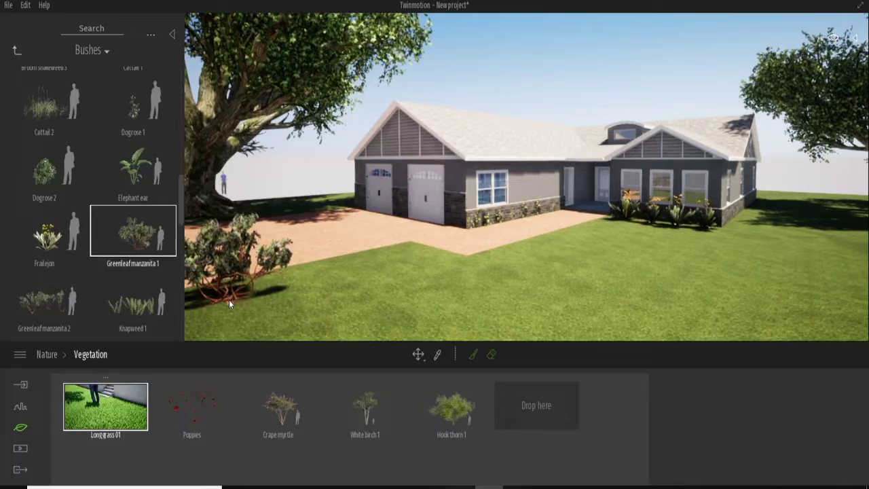
# Place three Greenleaf manzanita bushes on the lawn between driveway and garage.
pyautogui.click(229, 299)
pyautogui.click(174, 308)
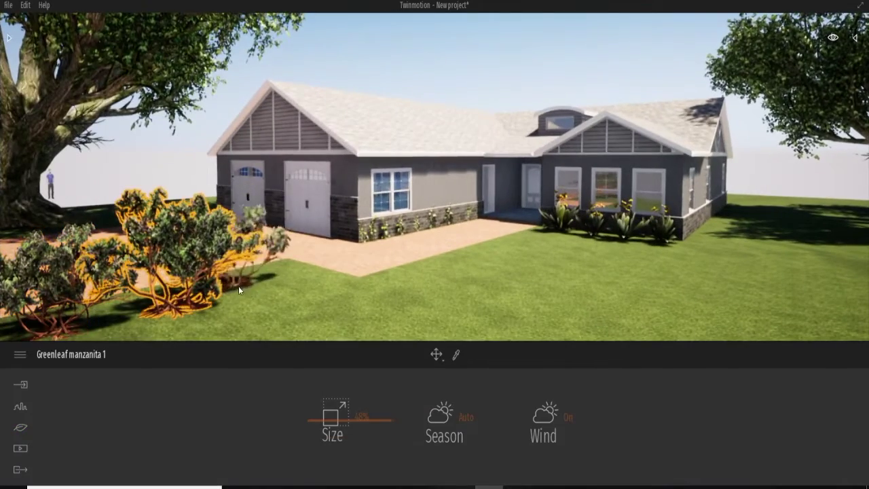
pyautogui.click(262, 288)
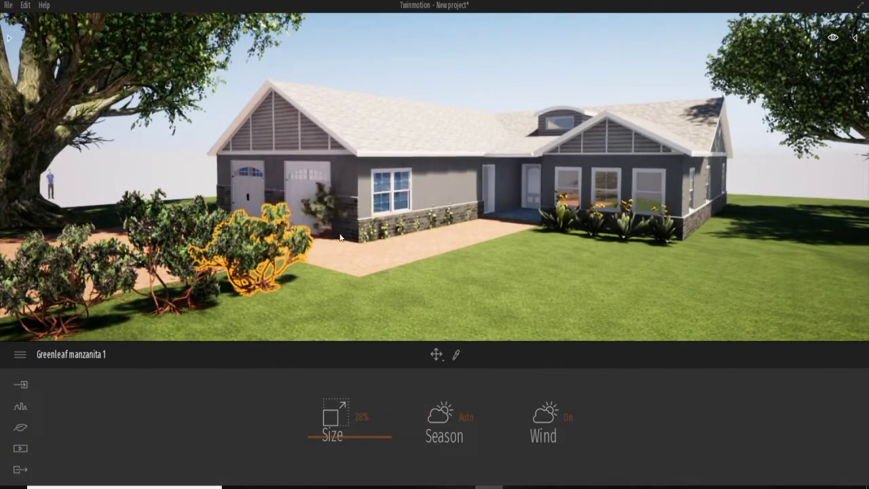
pyautogui.press('Escape')
pyautogui.moveTo(314, 177); pyautogui.dragTo(394, 240, button='right')
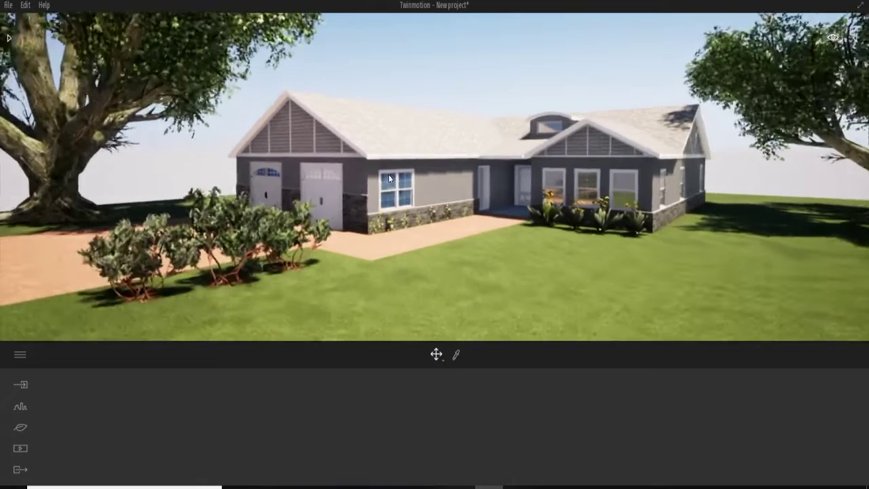
# Delete the middle, right and left manzanita bushes from the lawn.
pyautogui.click(230, 246)
pyautogui.press('Delete')
pyautogui.click(258, 243)
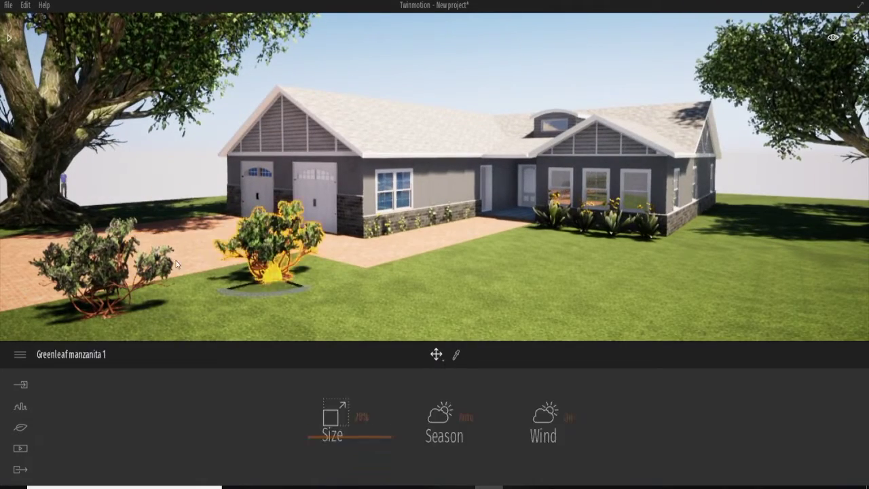
pyautogui.press('Delete')
pyautogui.click(114, 259)
pyautogui.press('Delete')
pyautogui.click(20, 427)
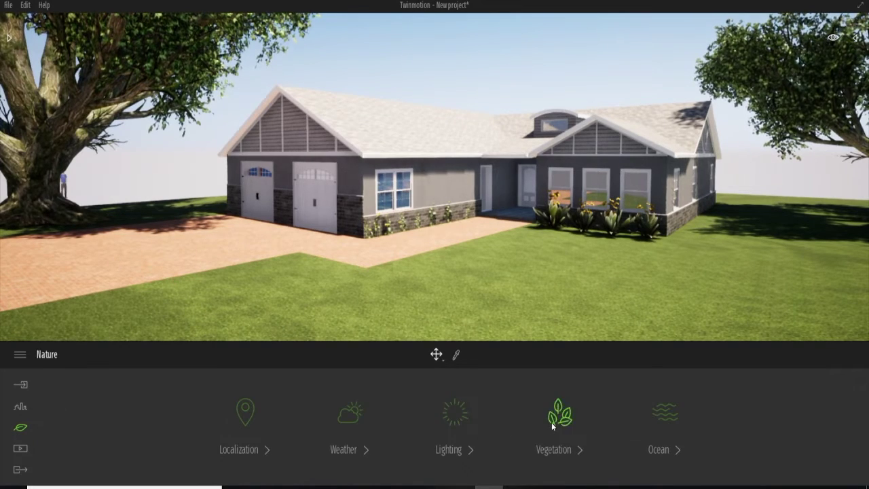
# Open the vegetation library and drag in a Blackgum 2 tree.
pyautogui.click(551, 422)
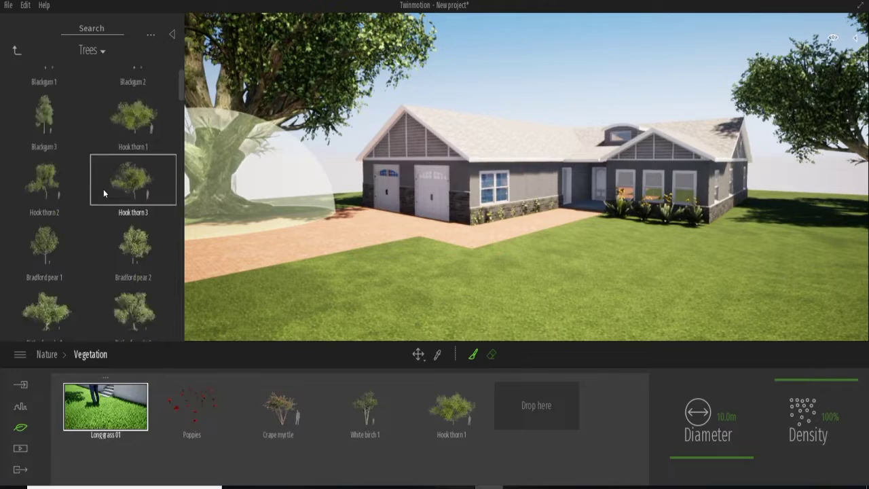
pyautogui.scroll(-1, 156, 184)
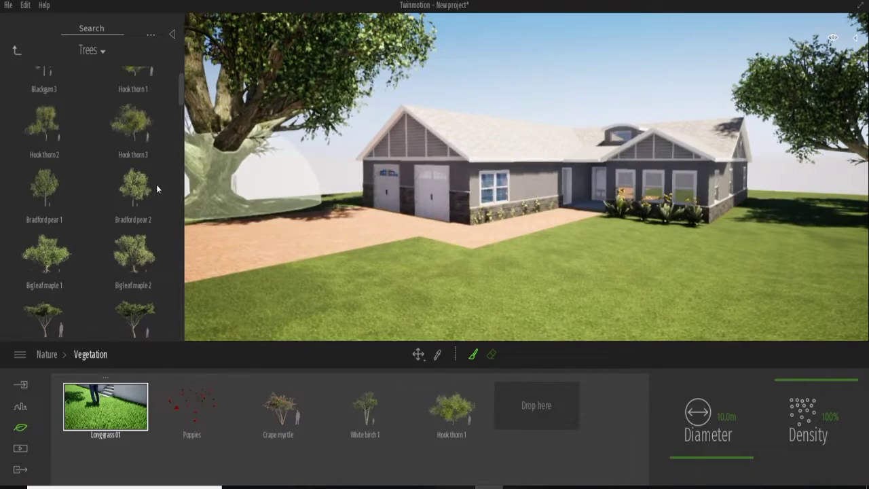
pyautogui.scroll(2, 72, 175)
pyautogui.moveTo(133, 92)
pyautogui.mouseDown()
pyautogui.moveTo(381, 306)
pyautogui.moveTo(340, 196)
pyautogui.moveTo(147, 144)
pyautogui.mouseUp()
# Browse the Bushes collection, then close the library and show the Nature categories.
pyautogui.click(15, 51)
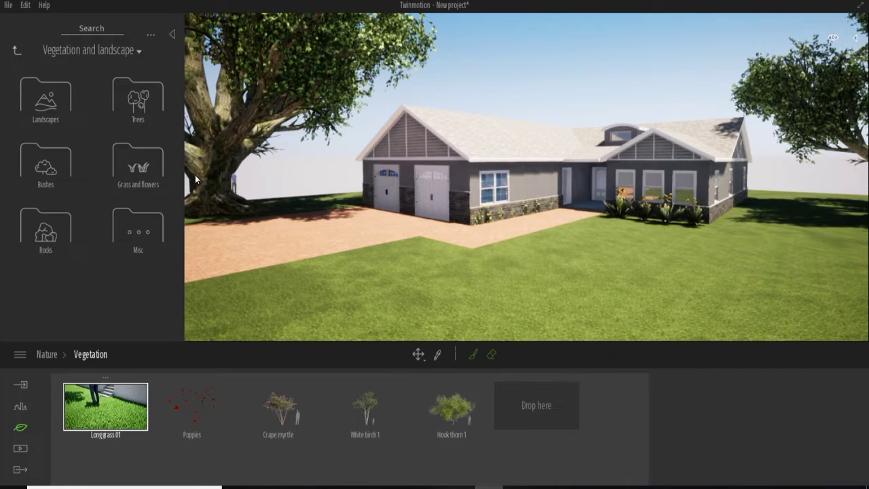
pyautogui.click(49, 173)
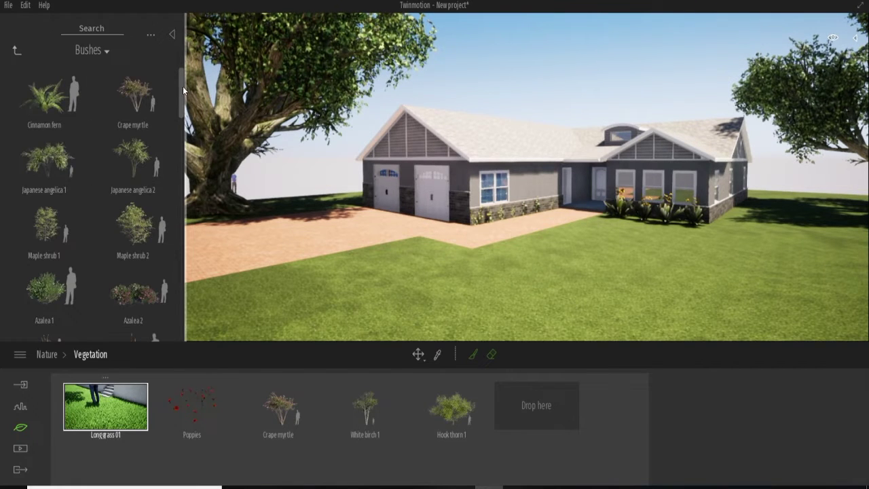
pyautogui.moveTo(181, 93); pyautogui.dragTo(162, 343)
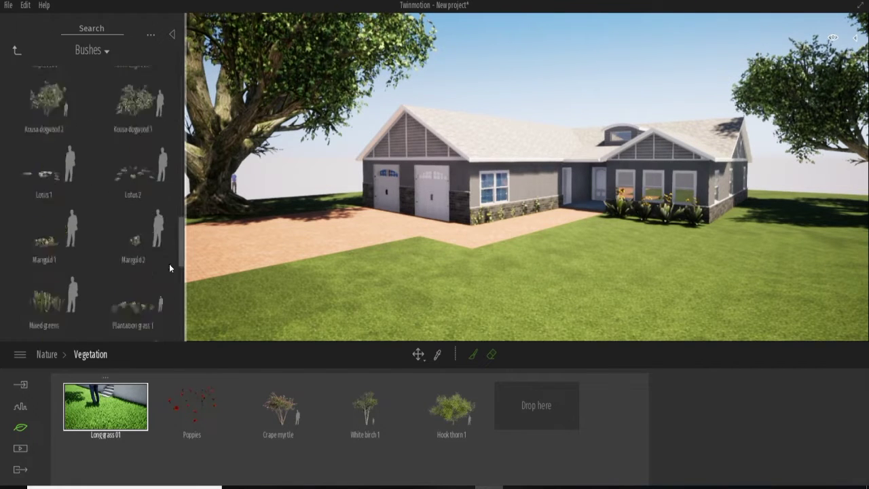
pyautogui.click(15, 51)
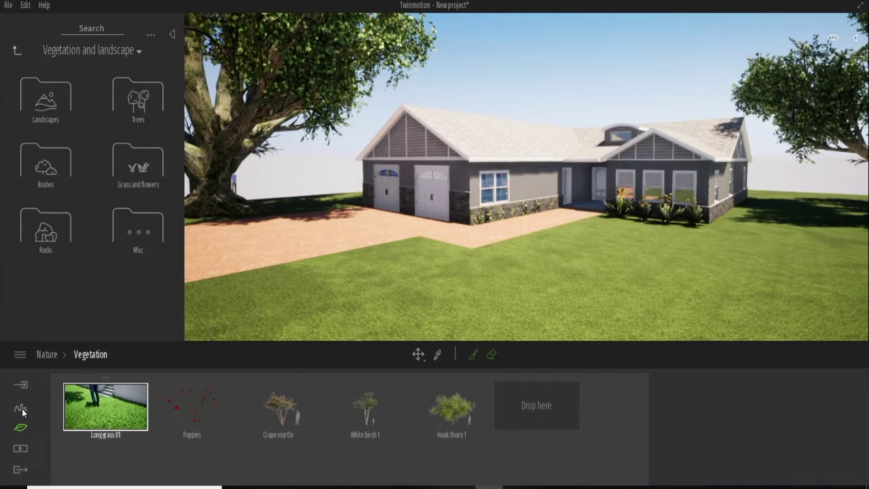
pyautogui.click(22, 409)
pyautogui.click(22, 428)
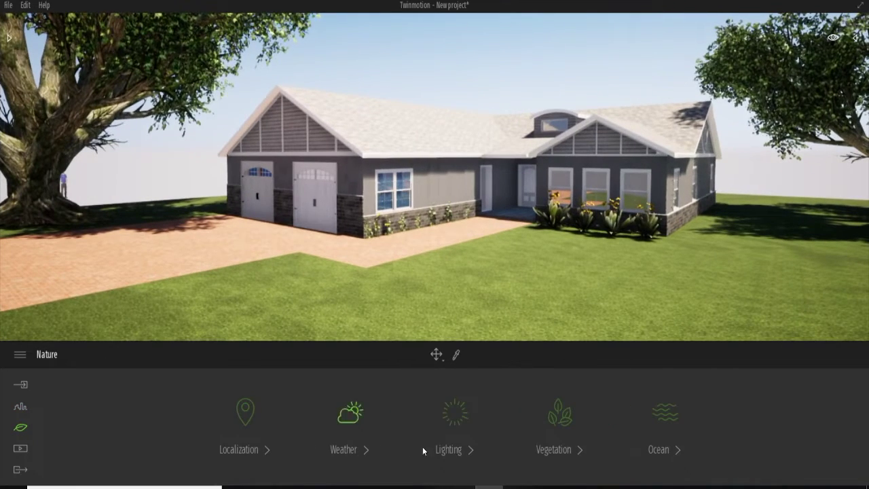
# Drag the Weather timeline marker from sunny toward the cloud icon for an overcast sky.
pyautogui.click(352, 415)
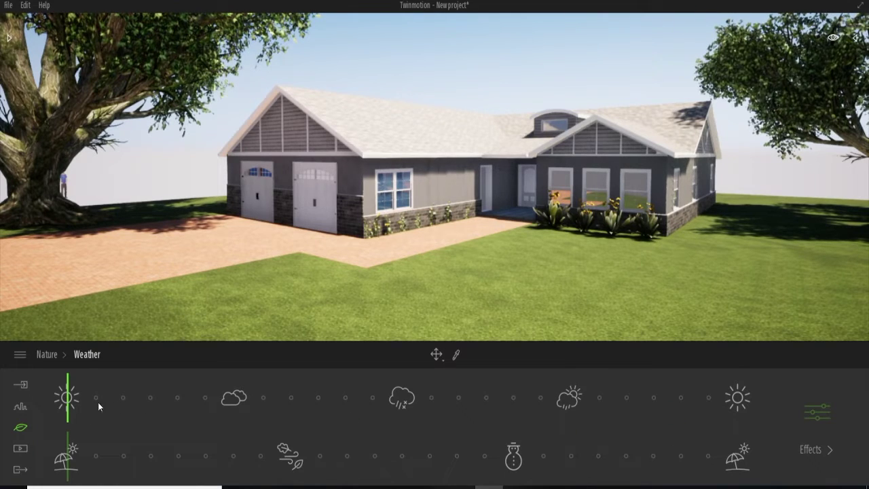
pyautogui.moveTo(110, 389)
pyautogui.mouseDown()
pyautogui.moveTo(346, 405)
pyautogui.moveTo(601, 398)
pyautogui.moveTo(320, 397)
pyautogui.moveTo(374, 390)
pyautogui.moveTo(311, 384)
pyautogui.mouseUp()
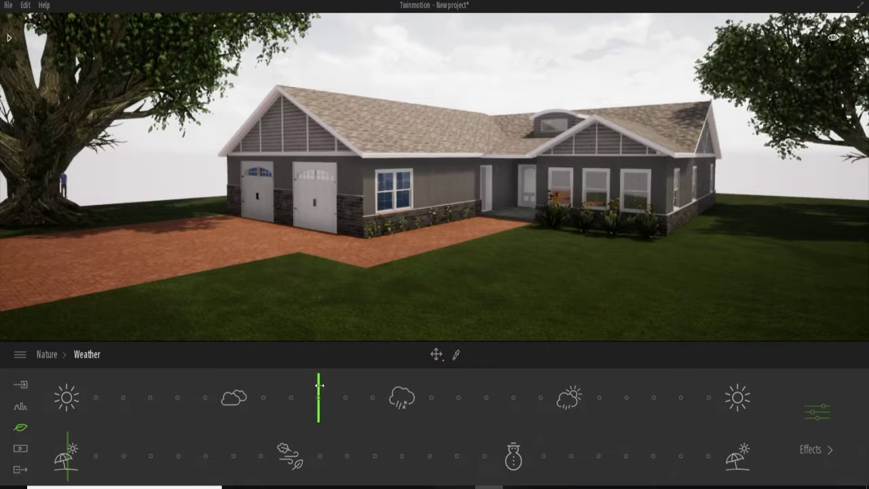
pyautogui.scroll(-2, 425, 202)
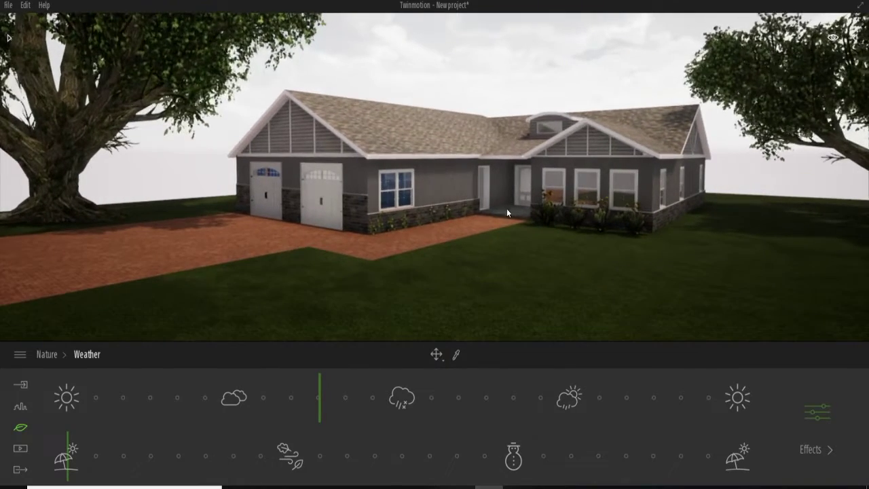
# Set Smog to 93% and Wind speed to 3.57 in the weather effects.
pyautogui.click(815, 416)
pyautogui.moveTo(563, 444); pyautogui.dragTo(562, 379)
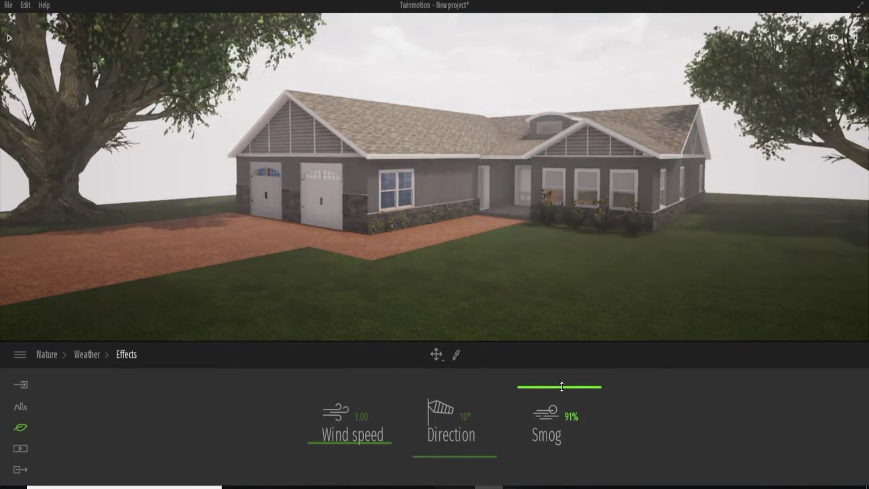
pyautogui.moveTo(562, 379); pyautogui.dragTo(562, 384)
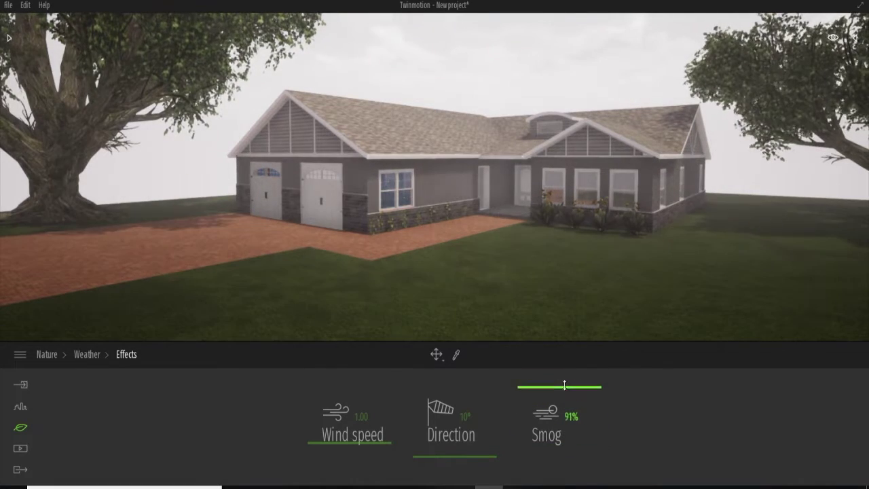
pyautogui.moveTo(385, 444)
pyautogui.mouseDown()
pyautogui.moveTo(383, 396)
pyautogui.moveTo(384, 405)
pyautogui.mouseUp()
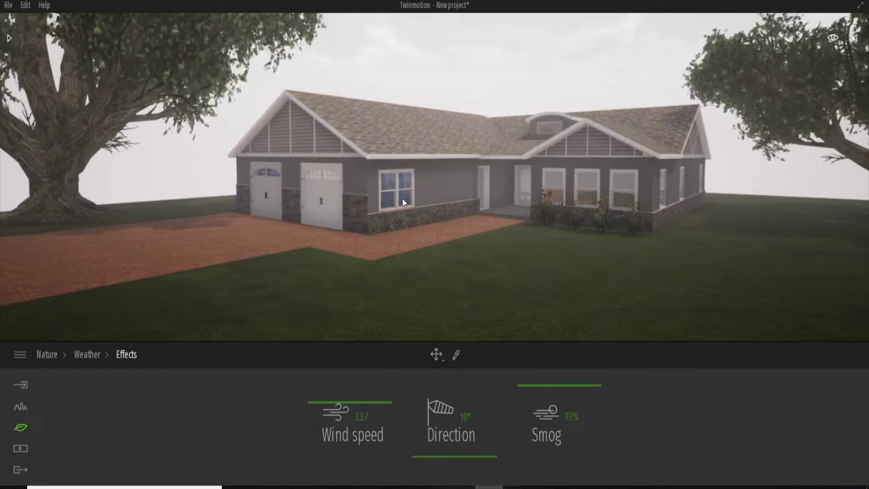
# Orbit the camera to reframe the house and return to the Weather timeline.
pyautogui.moveTo(401, 198); pyautogui.dragTo(466, 230, button='right')
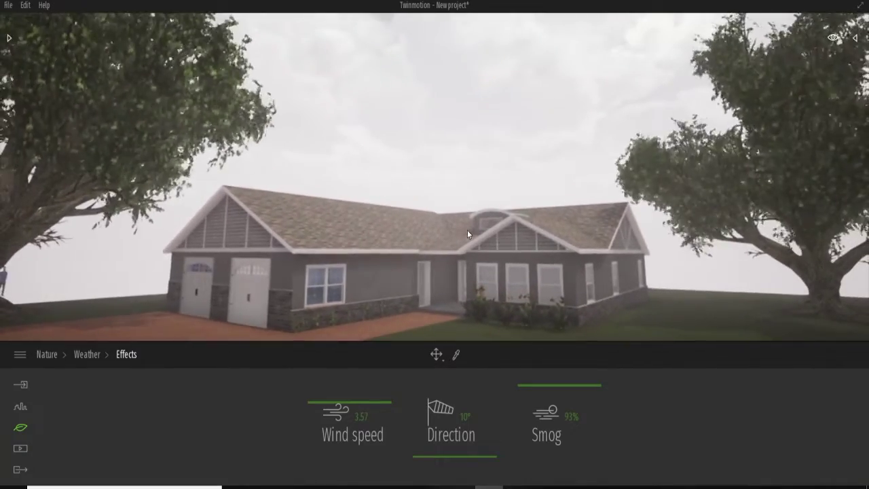
pyautogui.moveTo(467, 230); pyautogui.dragTo(501, 239, button='right')
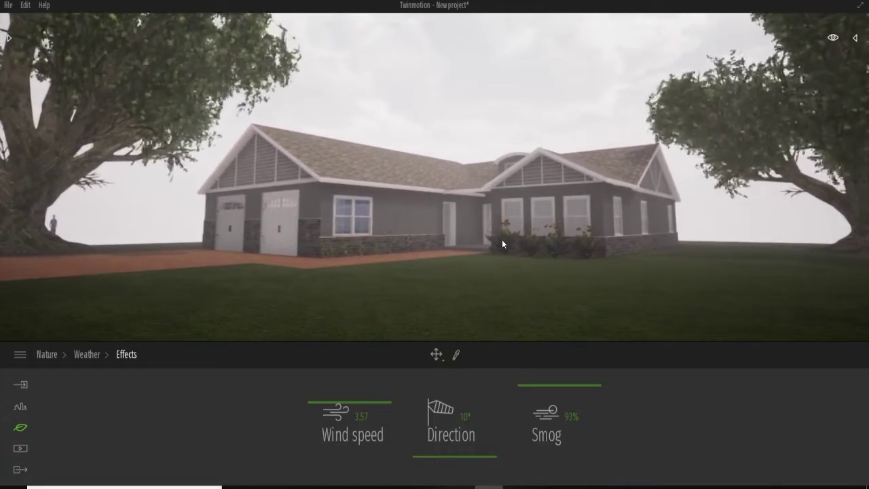
pyautogui.moveTo(501, 239); pyautogui.dragTo(505, 239, button='right')
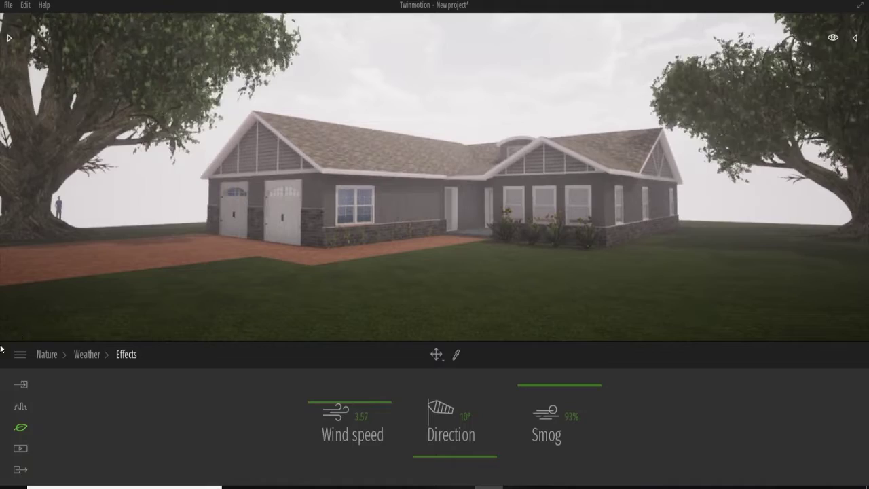
pyautogui.click(21, 429)
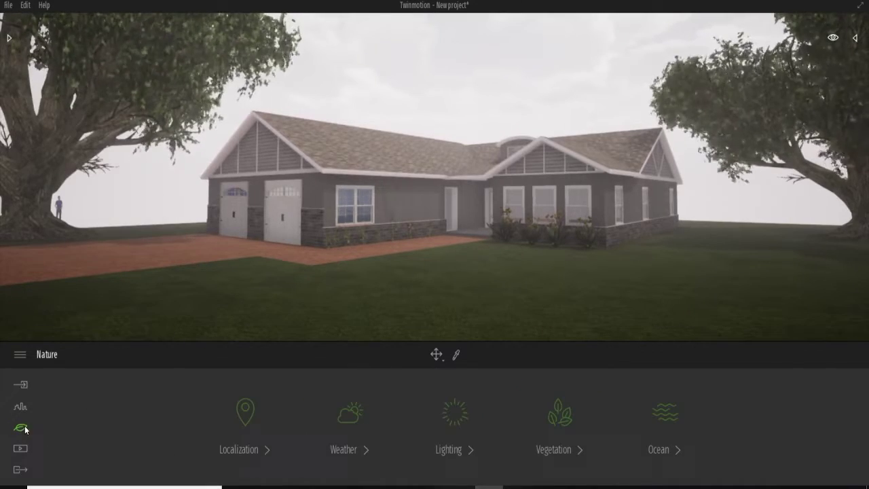
pyautogui.click(355, 423)
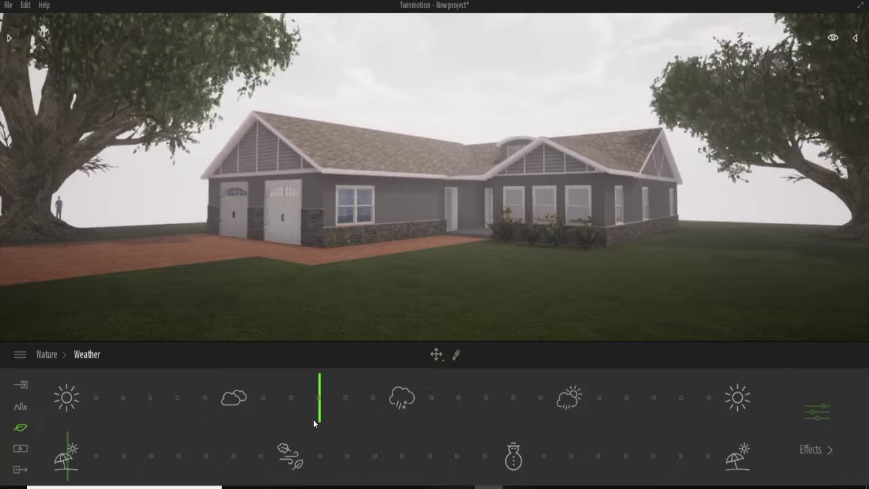
# Try the winter and summer seasons, then reset the season marker to the start.
pyautogui.moveTo(69, 437); pyautogui.dragTo(493, 464)
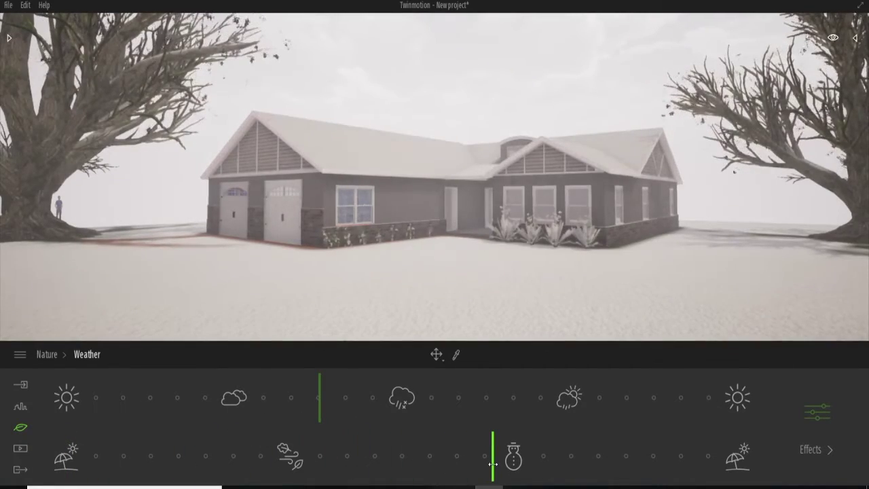
pyautogui.moveTo(493, 464); pyautogui.dragTo(753, 461)
pyautogui.moveTo(642, 458); pyautogui.dragTo(3, 403)
# Set the weather marker just past the rain icon for rain and wet ground.
pyautogui.moveTo(319, 393); pyautogui.dragTo(730, 406)
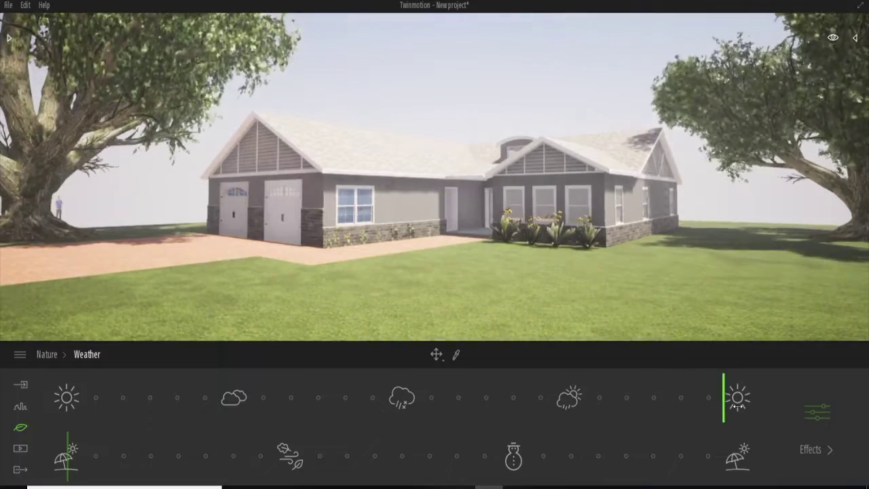
pyautogui.moveTo(788, 406)
pyautogui.mouseDown()
pyautogui.moveTo(53, 430)
pyautogui.moveTo(384, 426)
pyautogui.moveTo(367, 426)
pyautogui.mouseUp()
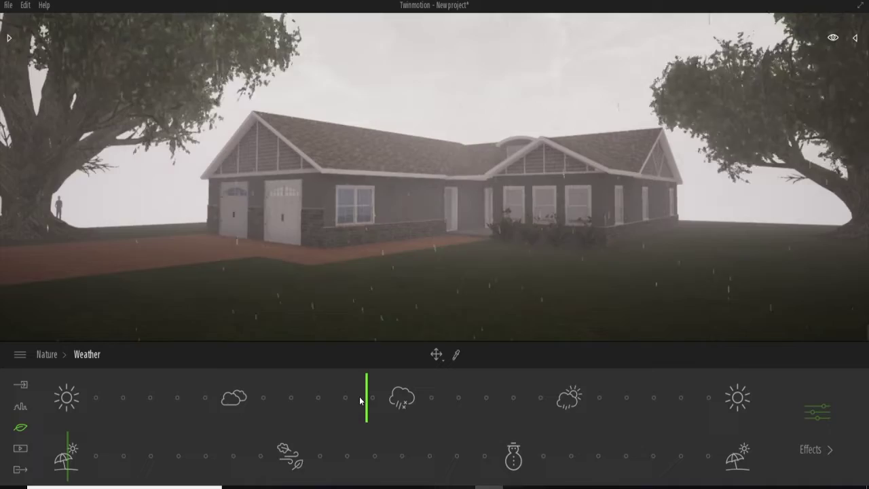
pyautogui.moveTo(366, 390)
pyautogui.mouseDown()
pyautogui.moveTo(516, 413)
pyautogui.moveTo(584, 412)
pyautogui.moveTo(336, 422)
pyautogui.mouseUp()
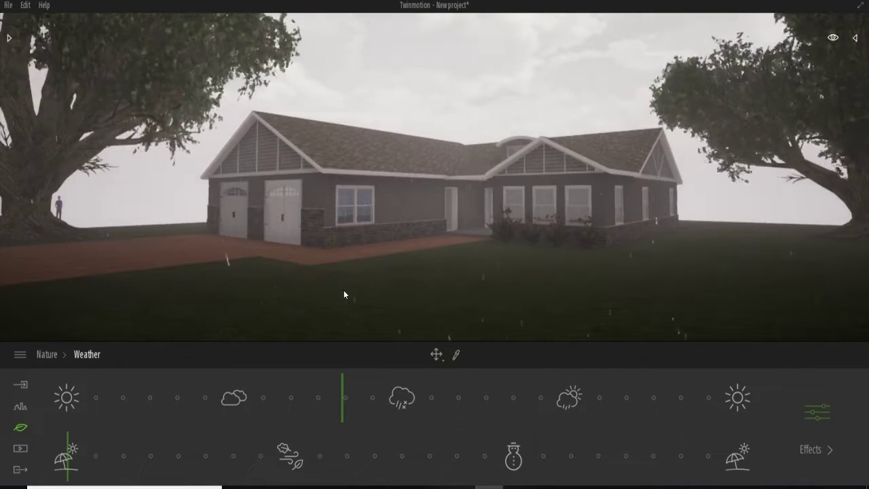
pyautogui.click(21, 407)
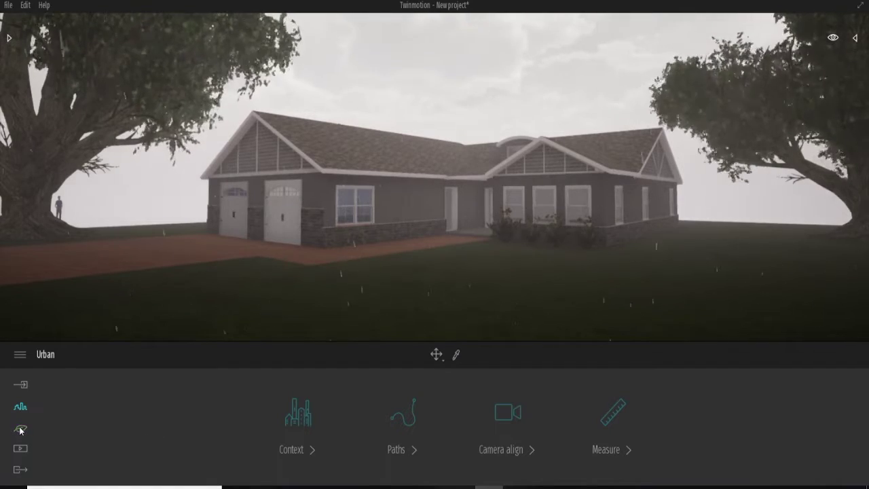
# Leave the weather settings for the Urban tools and check the Context options.
pyautogui.click(20, 429)
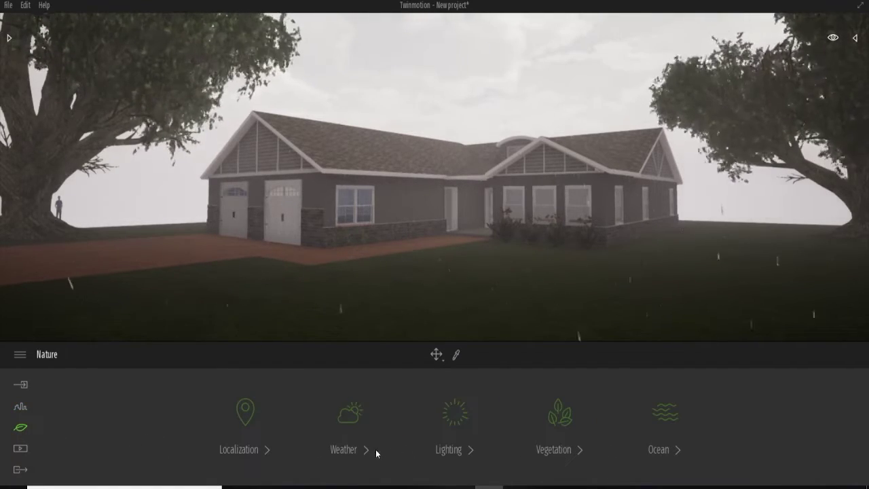
pyautogui.click(19, 406)
pyautogui.click(298, 431)
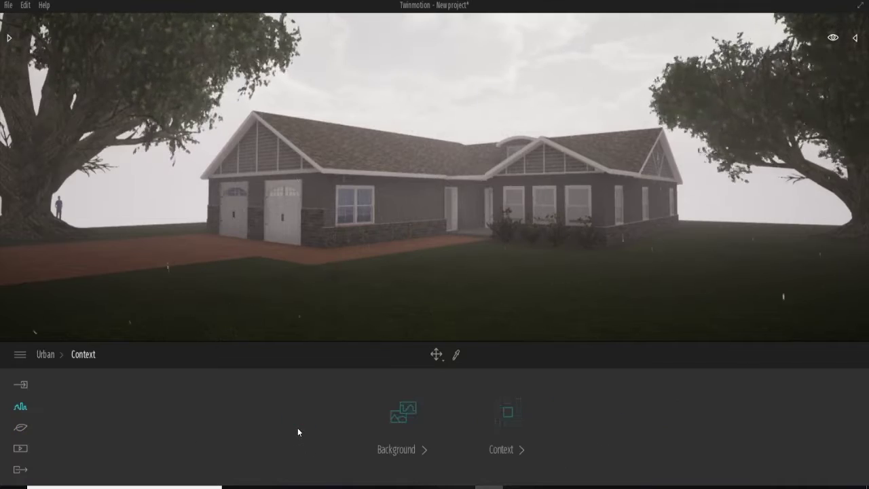
pyautogui.click(21, 407)
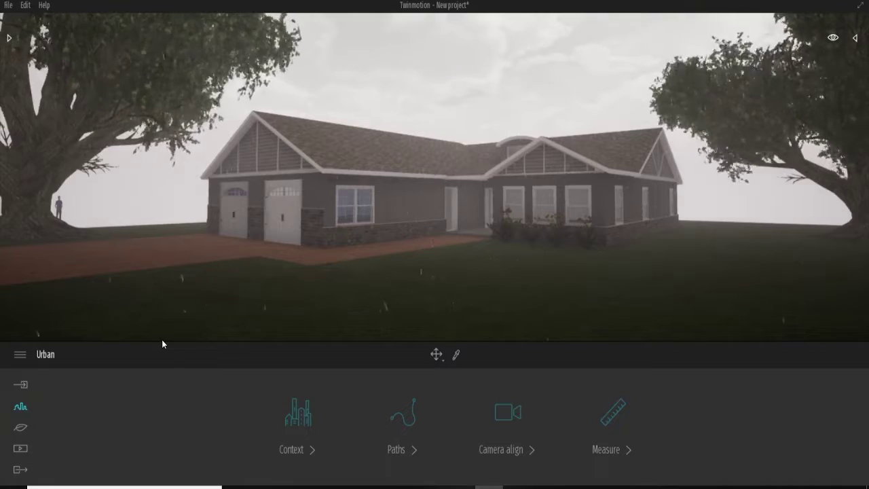
pyautogui.click(21, 451)
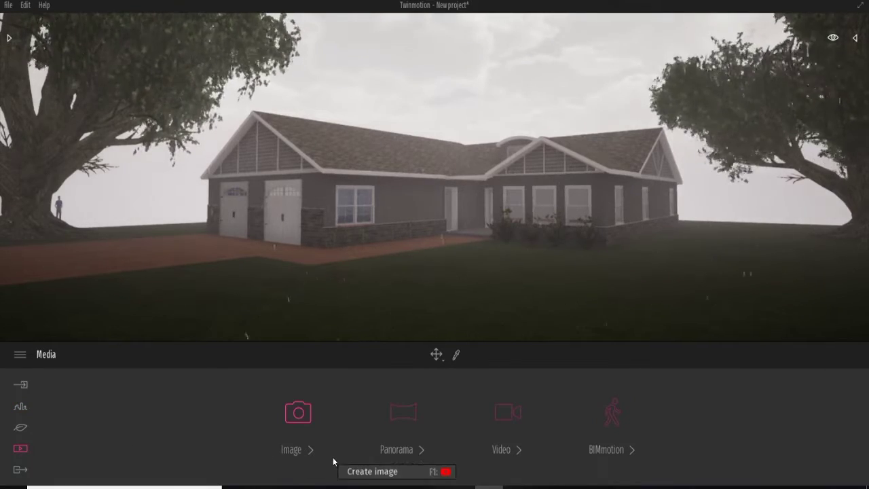
# Open the Media video editor, zoom the camera out, and create a clip from the view.
pyautogui.click(302, 449)
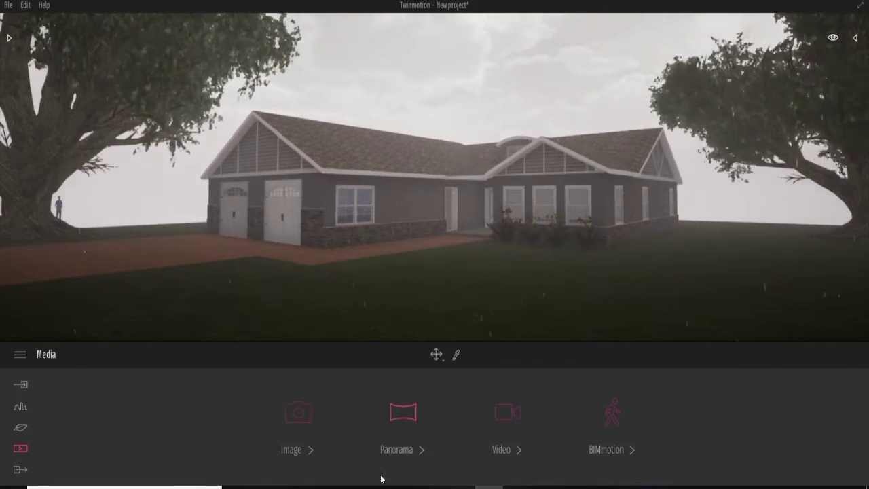
pyautogui.click(506, 454)
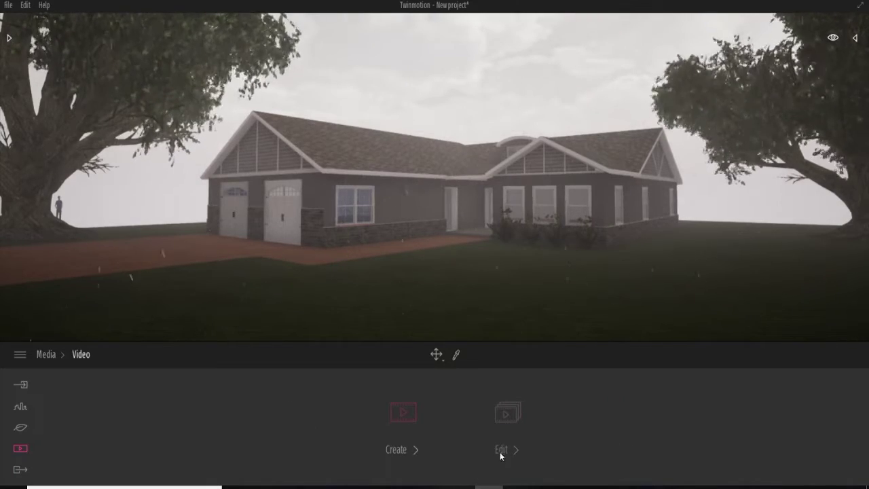
pyautogui.click(409, 412)
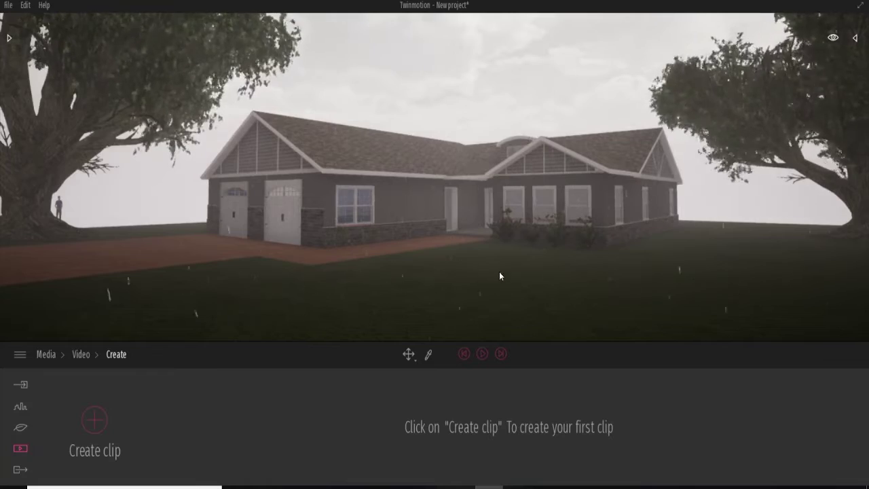
pyautogui.scroll(2, 498, 211)
pyautogui.scroll(2, 509, 231)
pyautogui.scroll(3, 521, 257)
pyautogui.scroll(3, 524, 278)
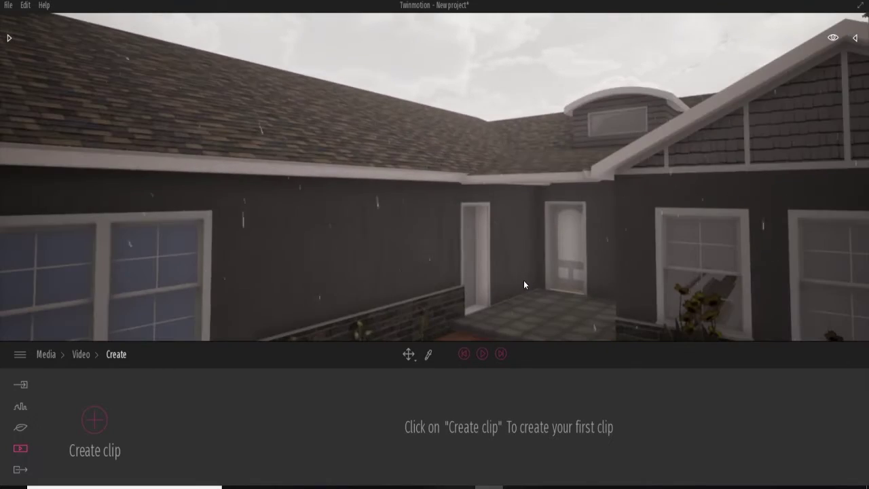
pyautogui.scroll(3, 524, 284)
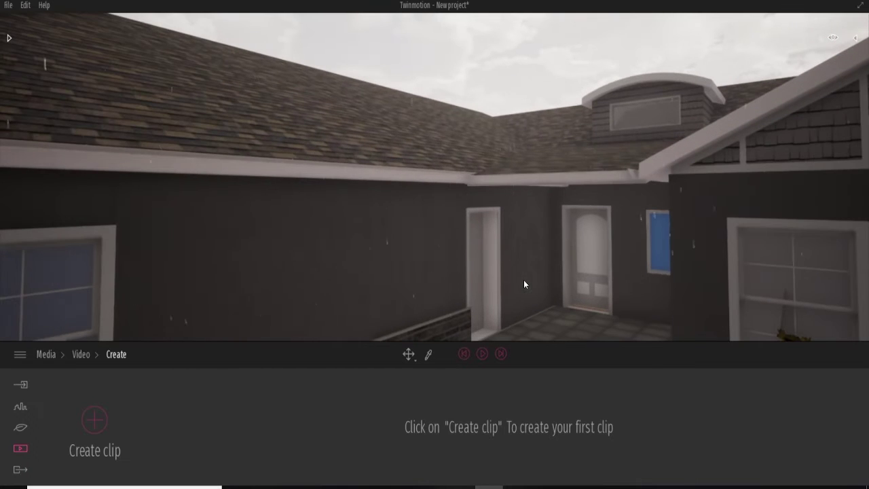
pyautogui.click(96, 421)
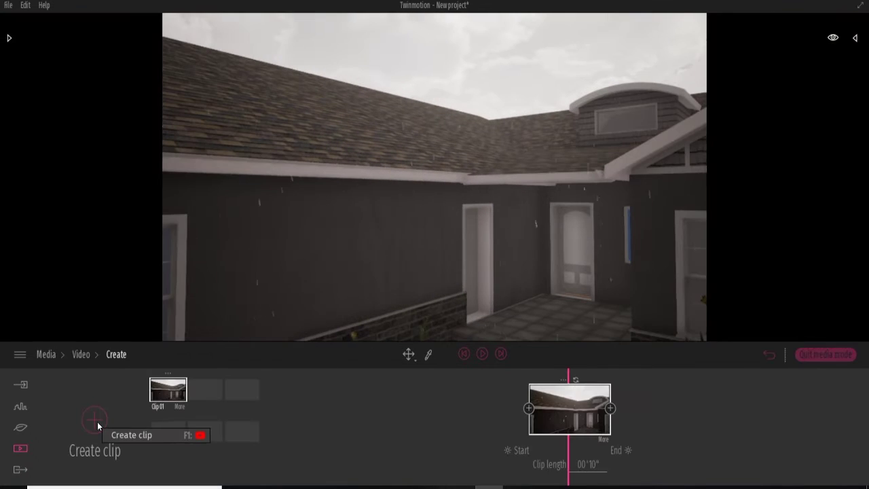
# Add a second keyframe, then reframe the camera and save the wide house view as Clip 02.
pyautogui.click(610, 408)
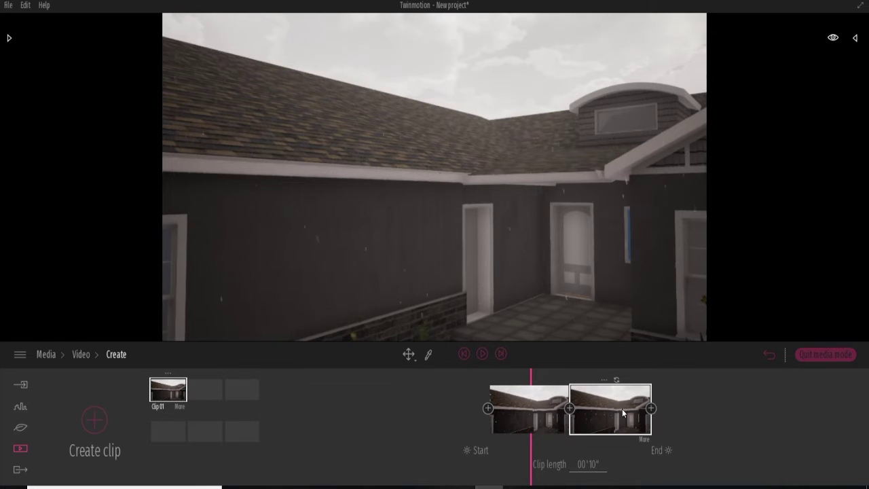
pyautogui.scroll(-8, 449, 285)
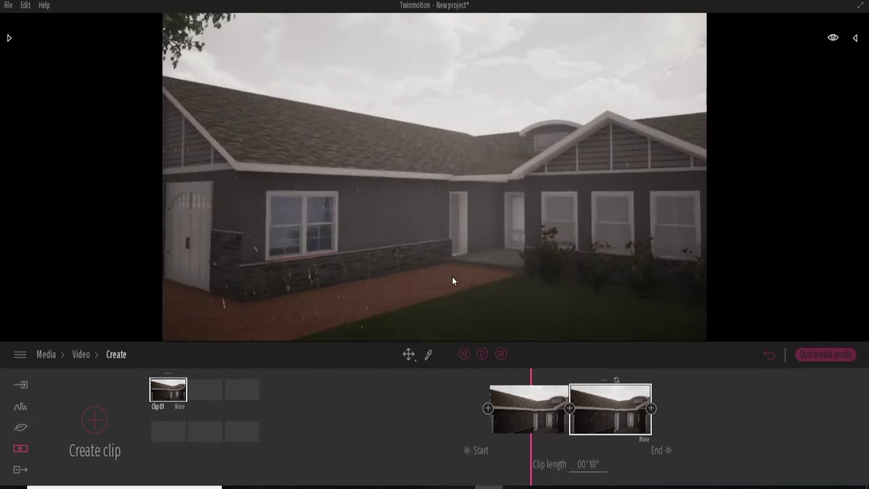
pyautogui.scroll(-3, 453, 280)
pyautogui.scroll(-2, 453, 280)
pyautogui.scroll(-3, 453, 280)
pyautogui.scroll(-3, 453, 280)
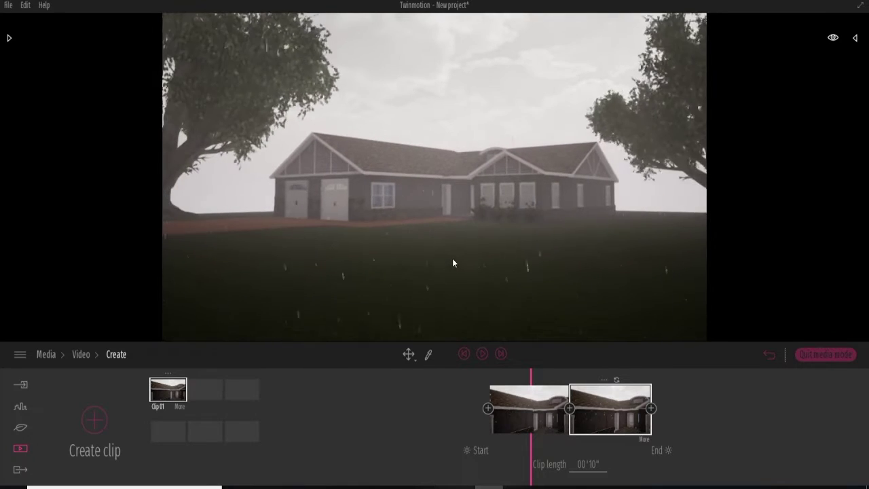
pyautogui.scroll(-3, 424, 251)
pyautogui.scroll(-2, 423, 251)
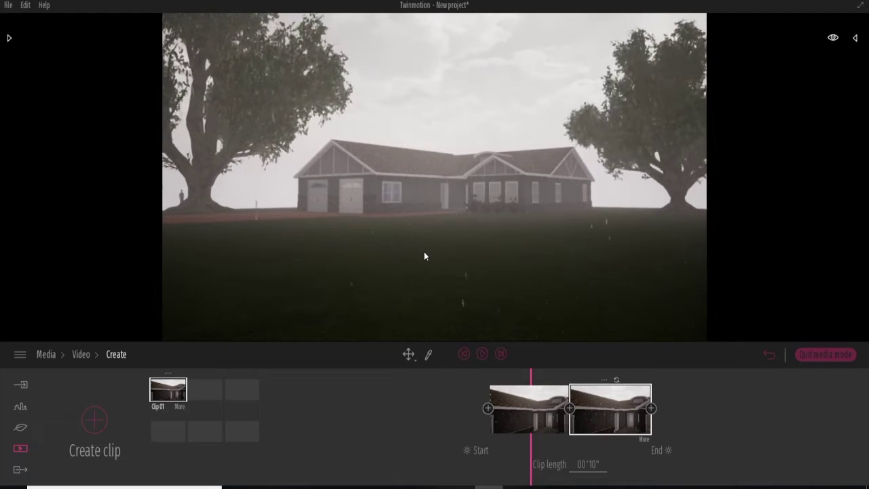
pyautogui.click(94, 420)
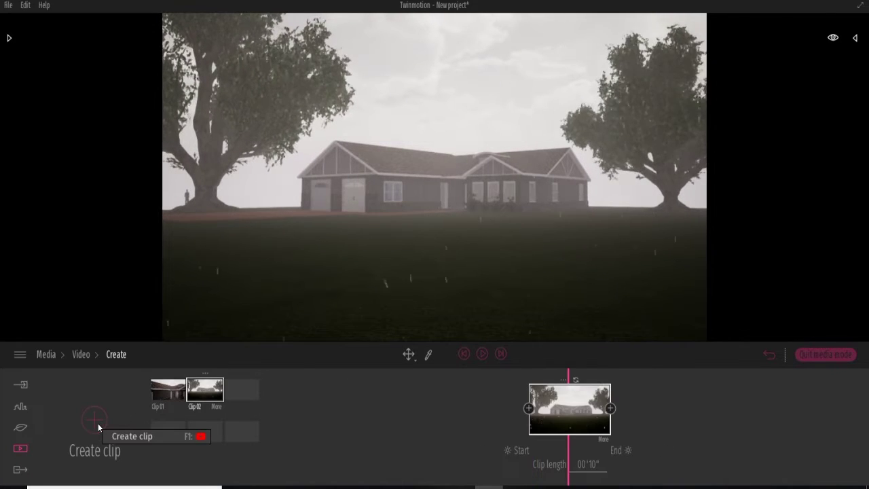
# Play back Clip 01, then delete Clip 02.
pyautogui.click(167, 390)
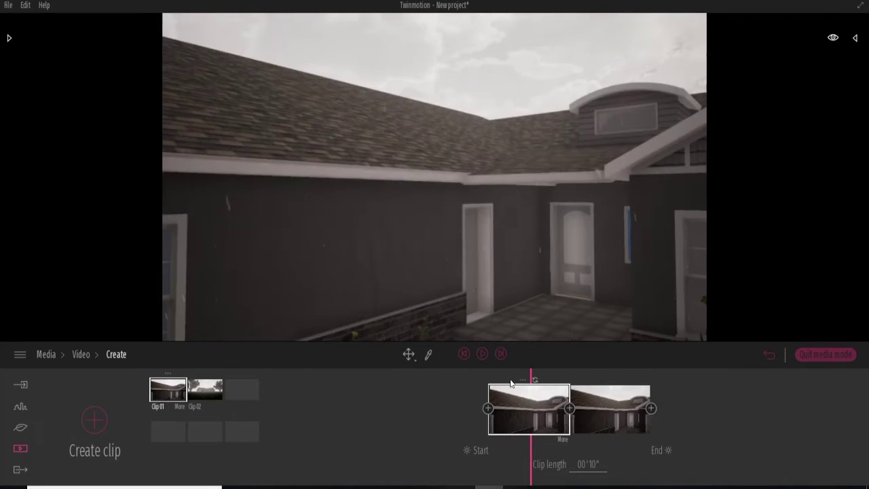
pyautogui.click(482, 353)
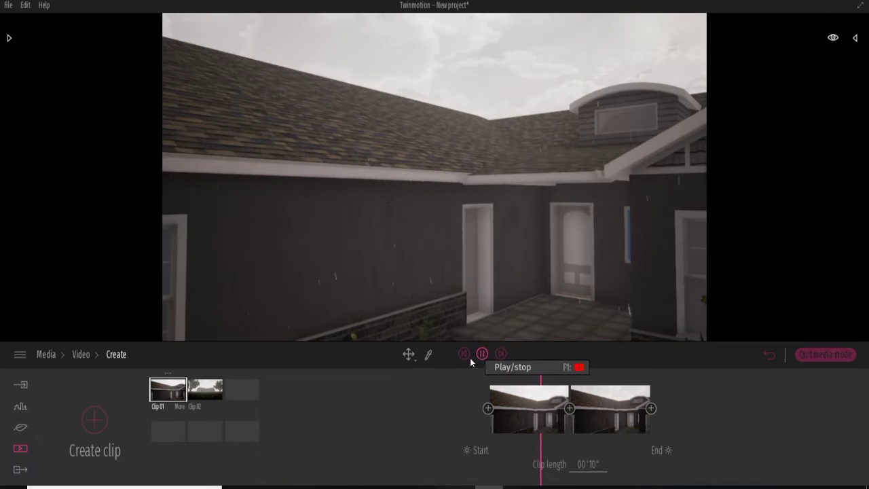
pyautogui.click(205, 389)
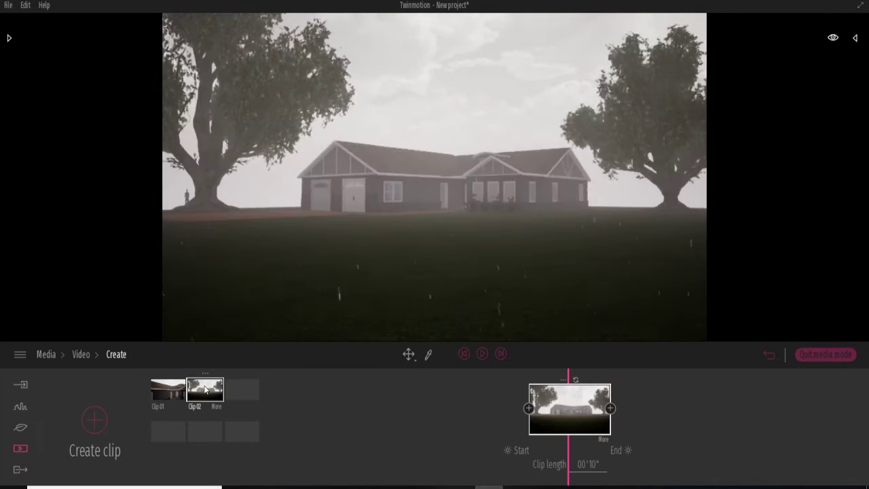
pyautogui.press('Delete')
# Remove Clip 01's second keyframe and start Clip 03 from the roof close-up.
pyautogui.click(161, 393)
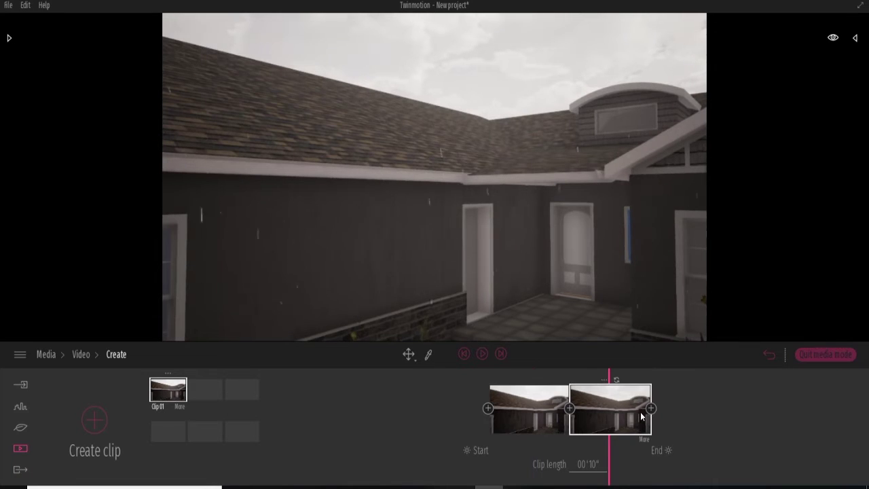
pyautogui.press('Delete')
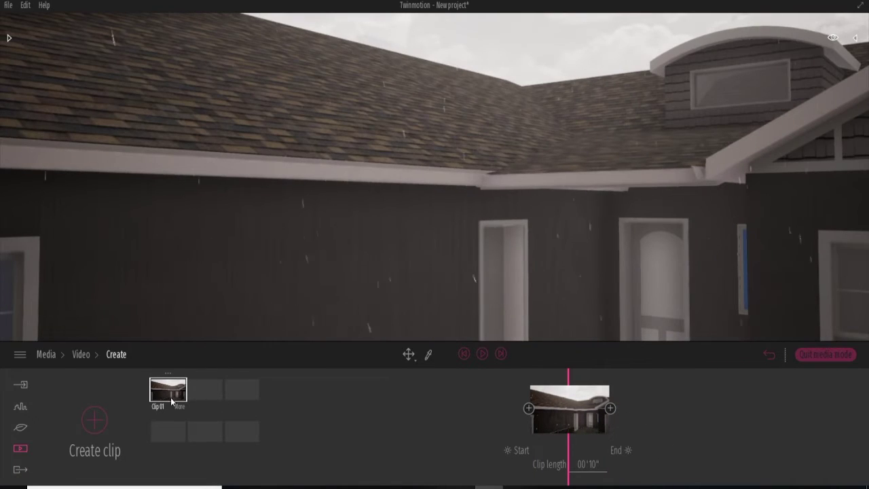
pyautogui.click(97, 426)
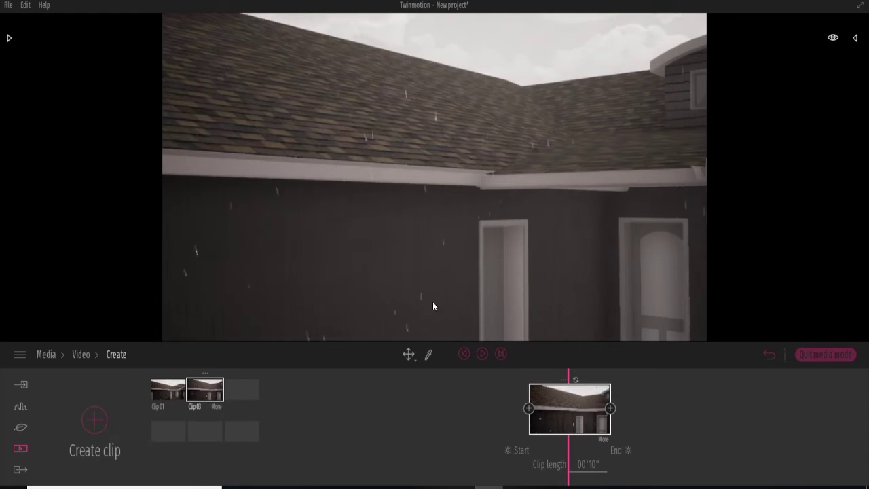
pyautogui.scroll(-5, 428, 291)
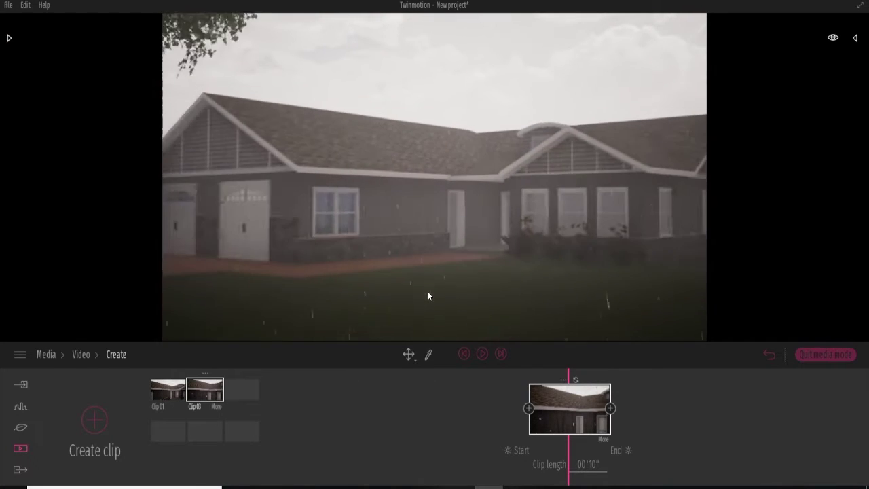
pyautogui.scroll(-5, 428, 296)
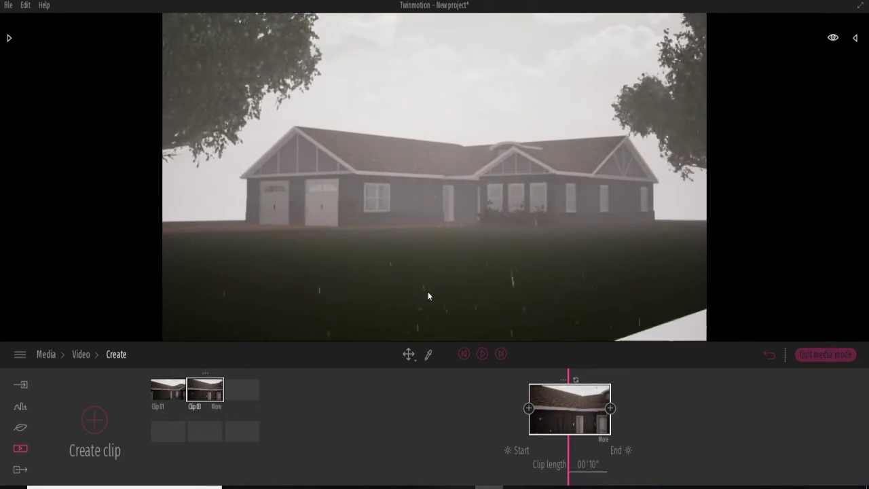
pyautogui.scroll(3, 428, 291)
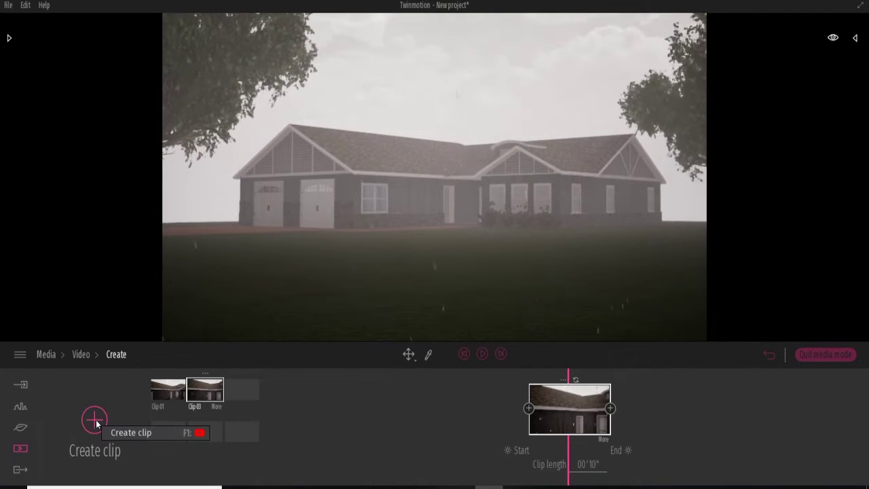
# Add the wide house view as Clip 03's second keyframe and preview the clip twice.
pyautogui.click(611, 408)
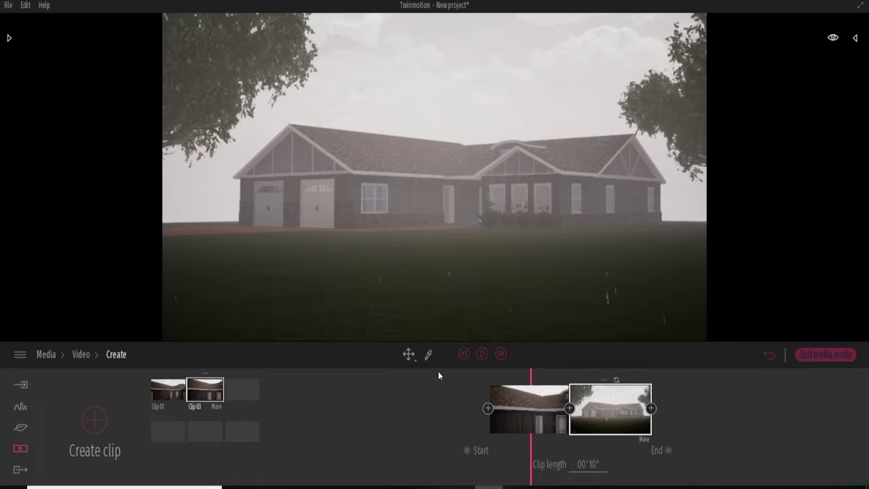
pyautogui.click(482, 353)
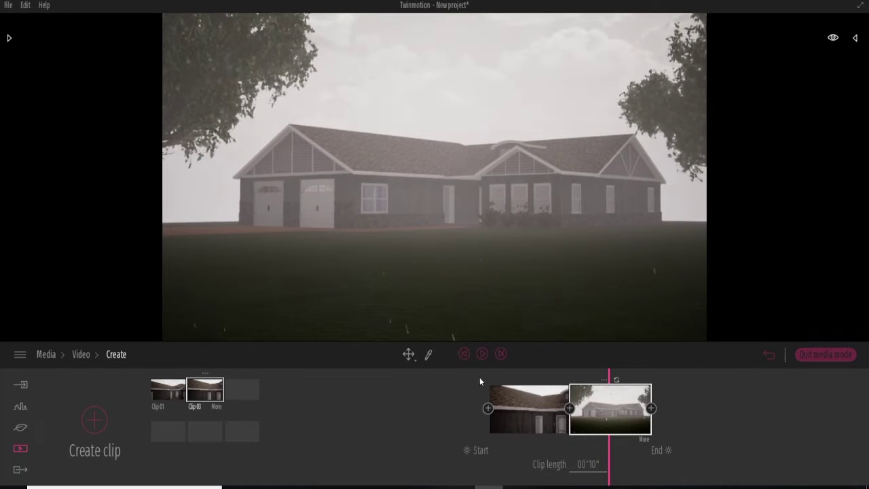
pyautogui.click(484, 353)
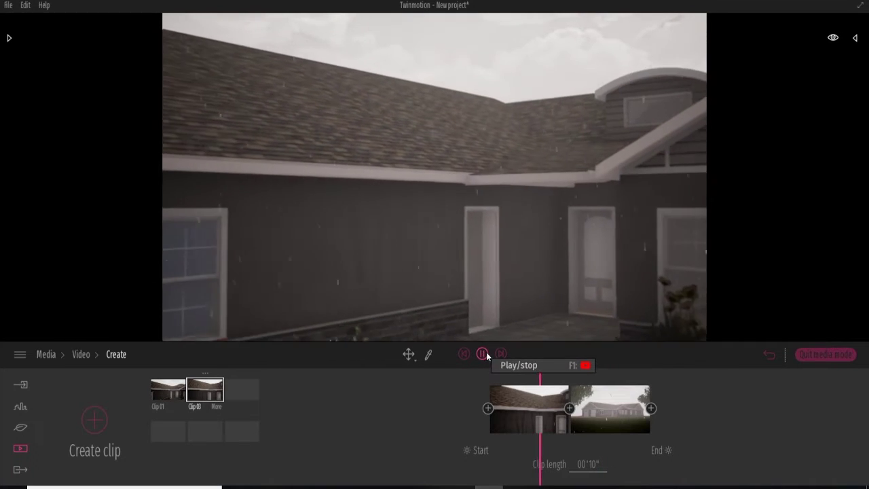
# Delete Clip 01, then play back Clip 03 and stop it.
pyautogui.click(161, 391)
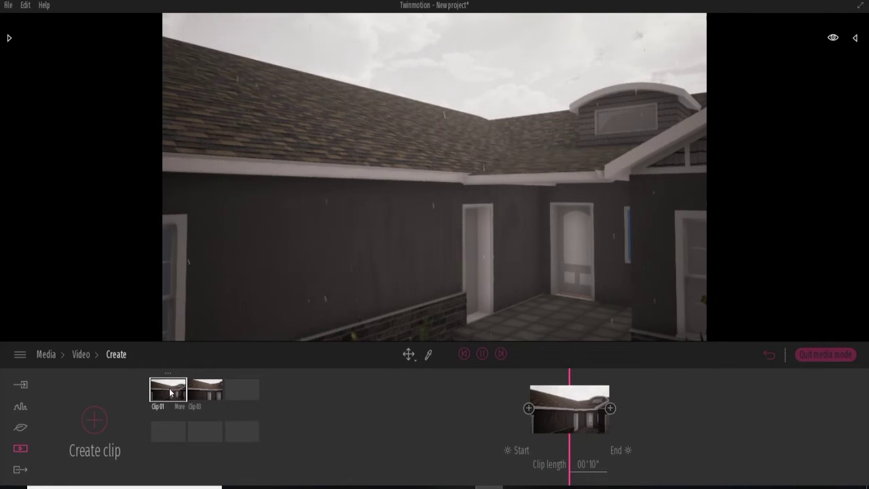
pyautogui.press('Delete')
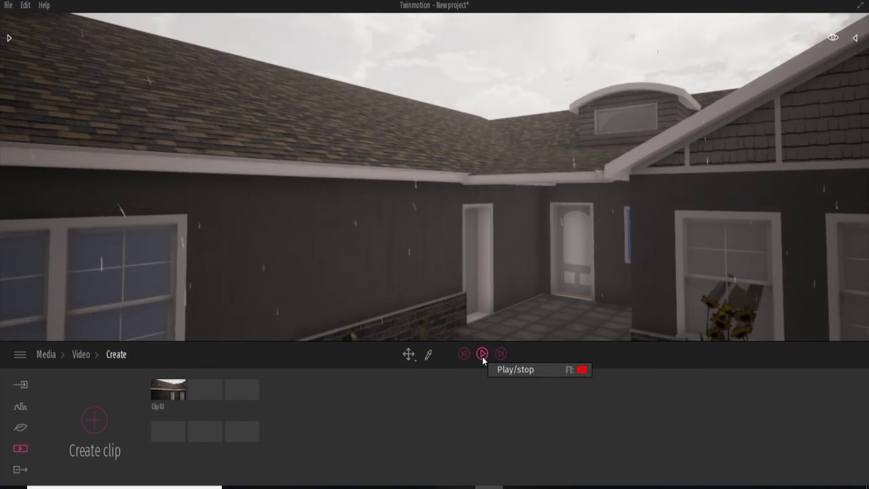
pyautogui.click(174, 393)
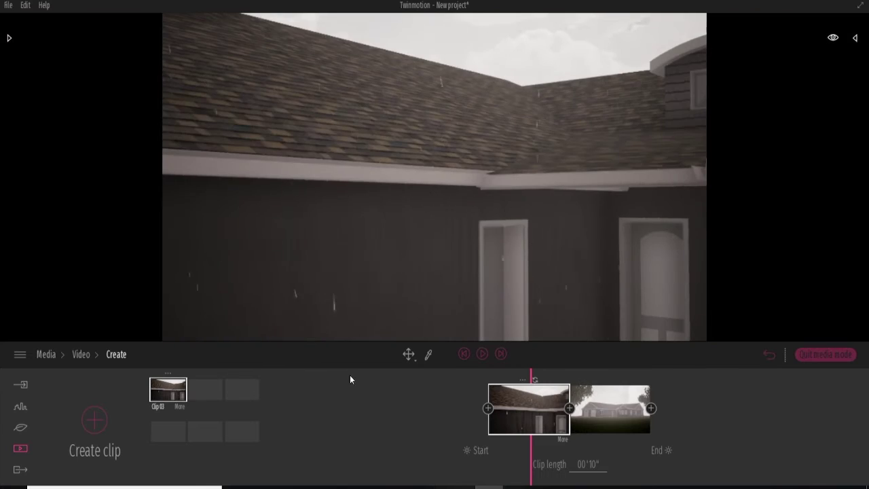
pyautogui.click(483, 355)
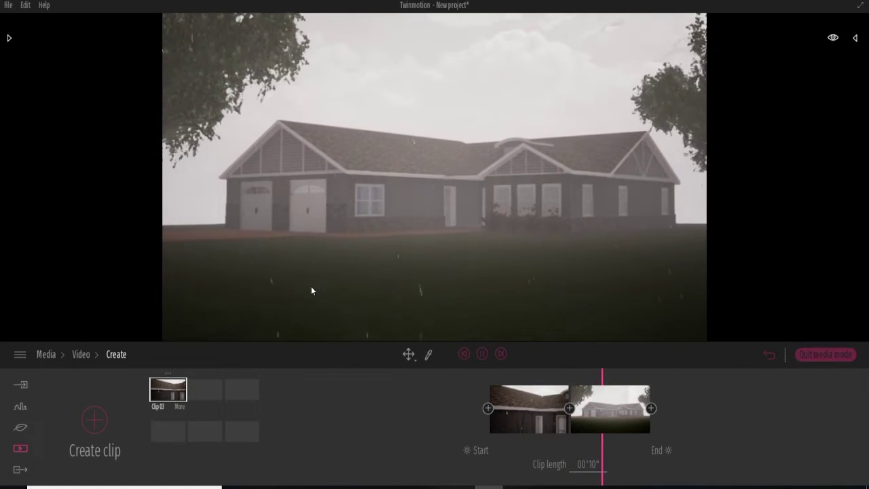
pyautogui.press('space')
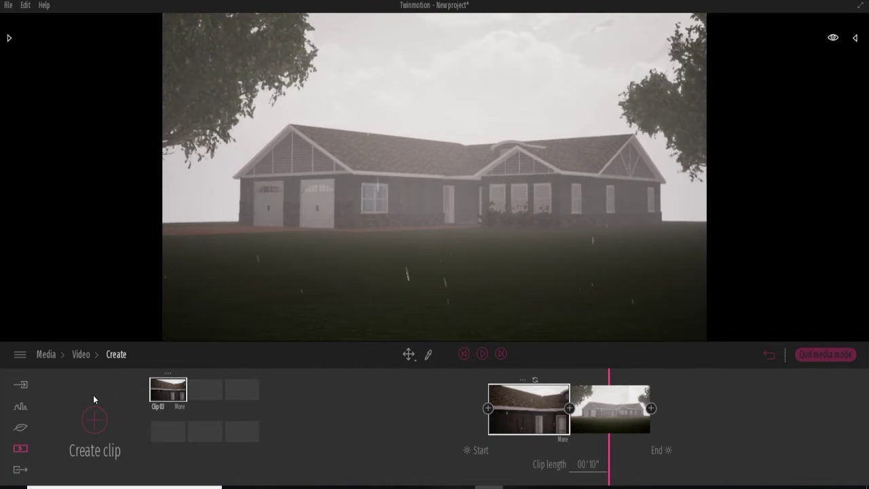
pyautogui.click(20, 469)
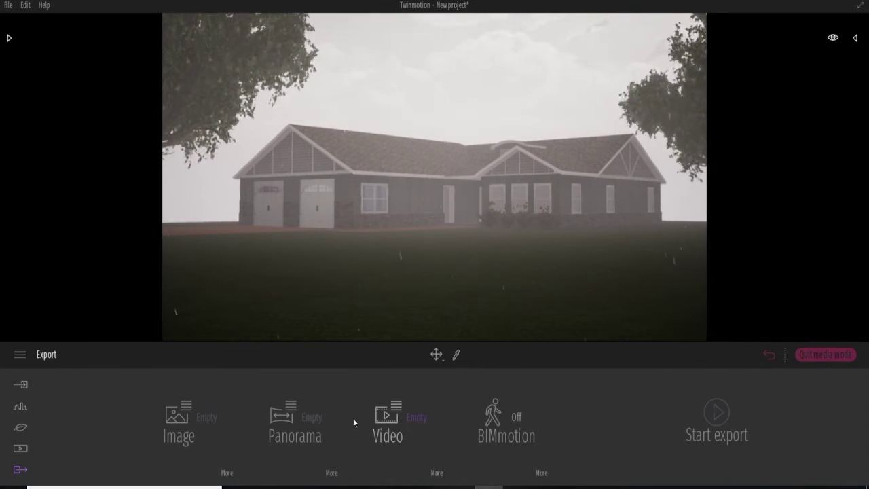
# Set the Video export to Clip 03 and choose the desktop Twin Motion folder as destination.
pyautogui.click(420, 419)
pyautogui.click(396, 380)
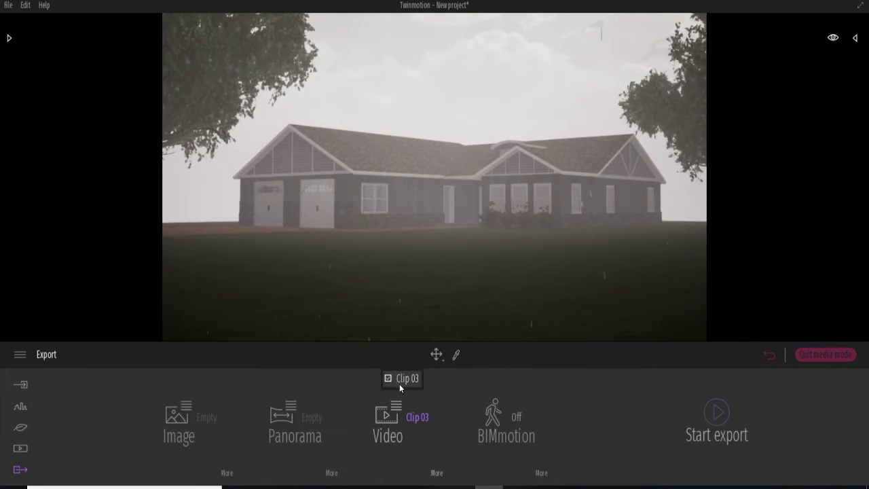
pyautogui.click(716, 412)
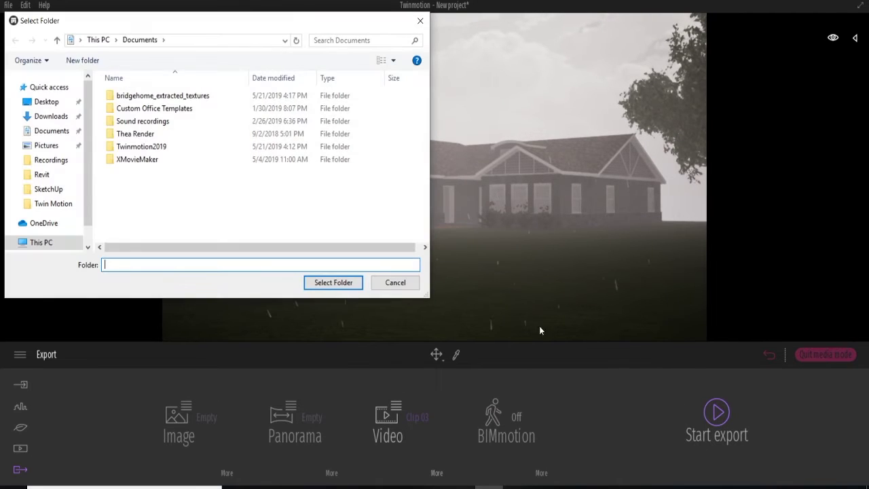
pyautogui.moveTo(42, 175)
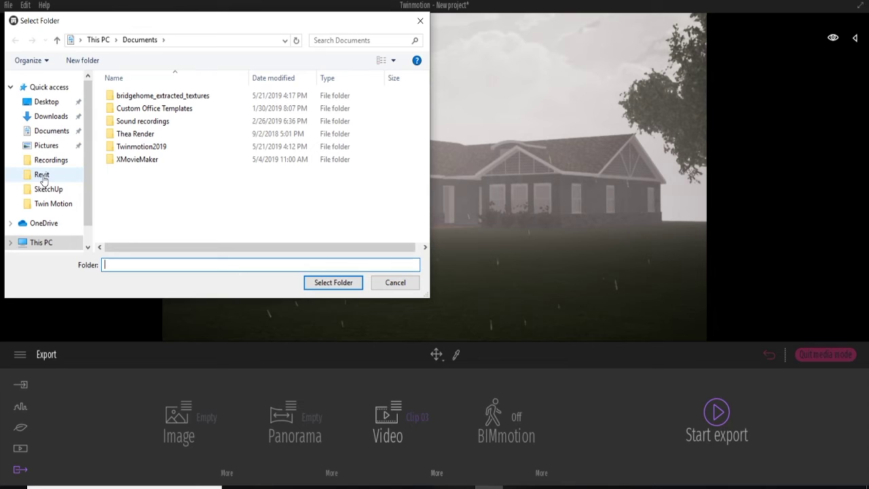
pyautogui.doubleClick(136, 146)
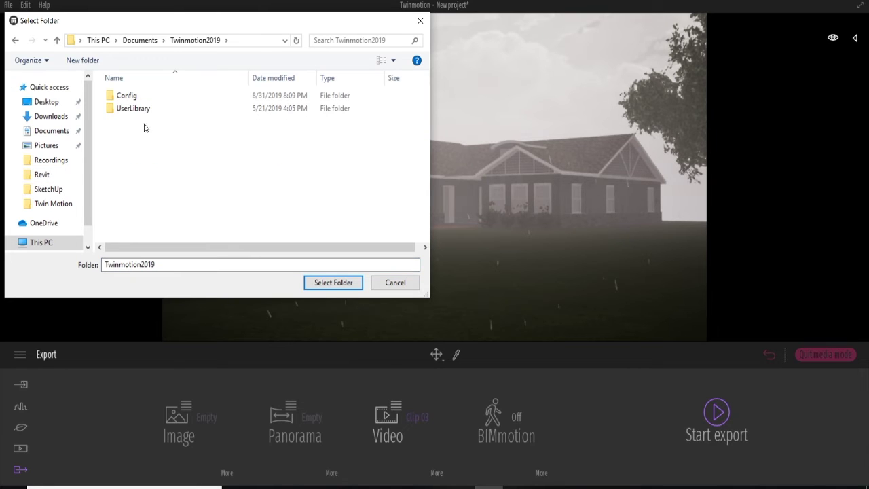
pyautogui.click(66, 203)
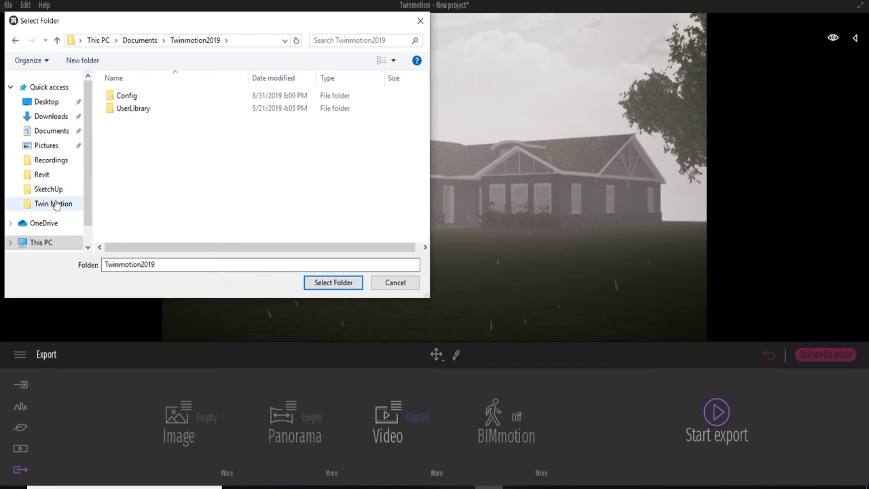
pyautogui.click(318, 285)
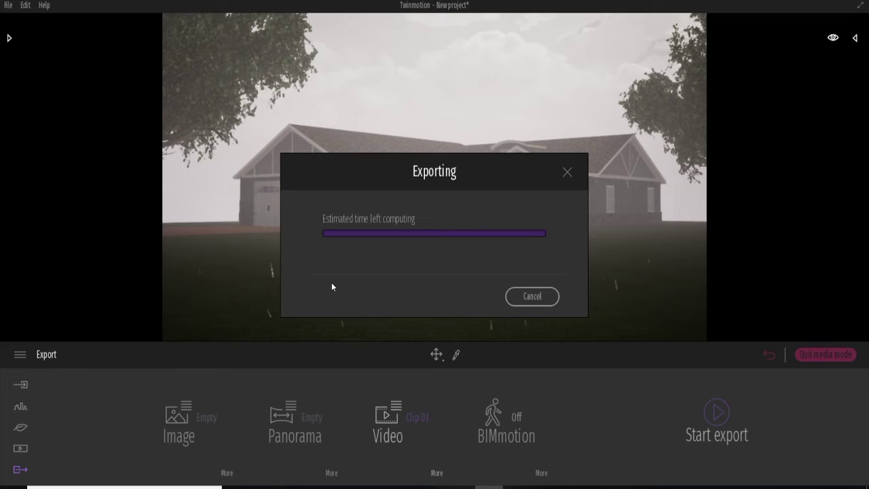